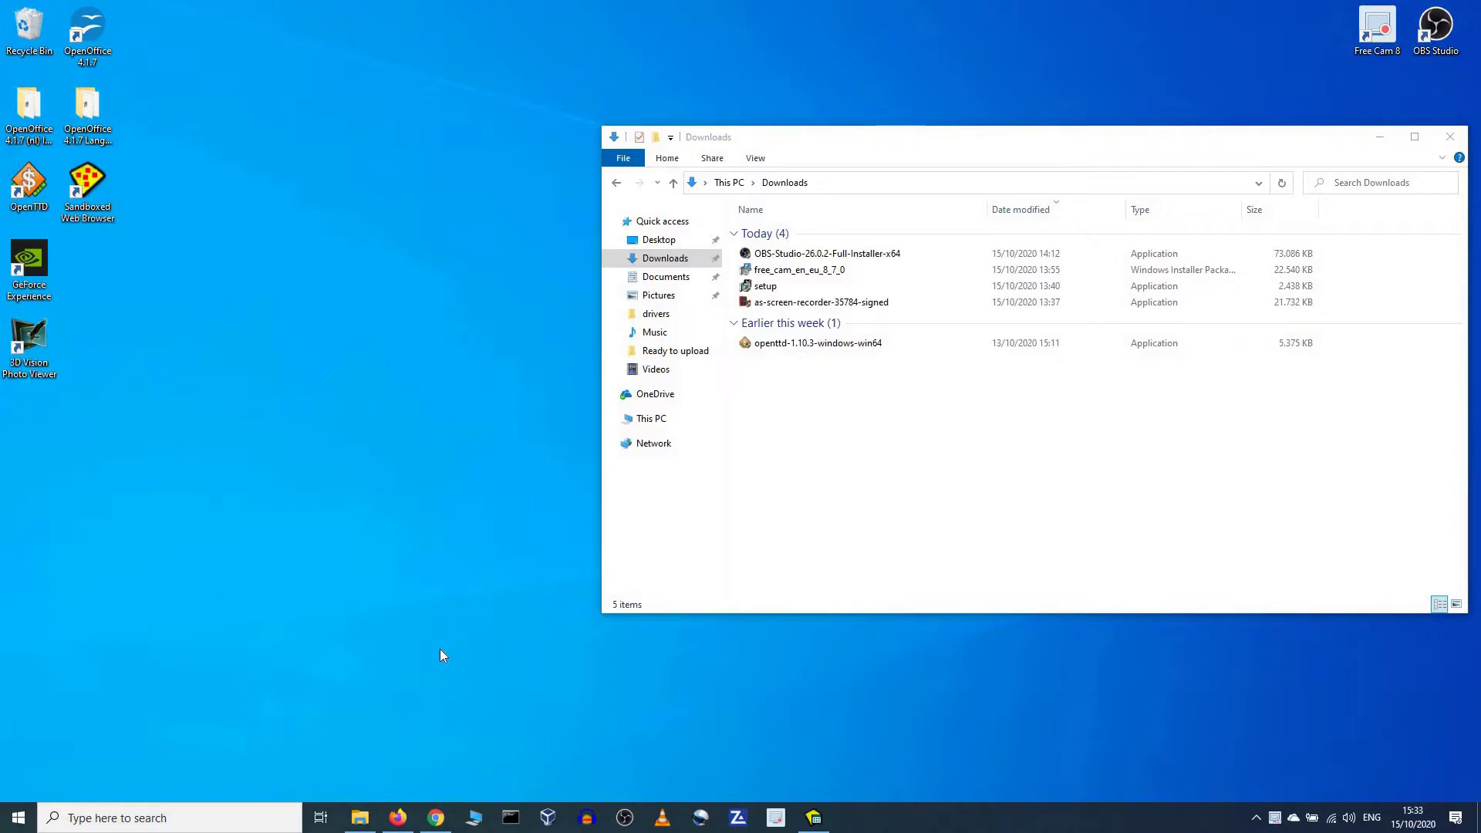
# - Bring the Sandboxie Getting Started Tutorial forward at page 2/6, 'How Sandboxie Works (Illustration)'
pyautogui.click(398, 817)
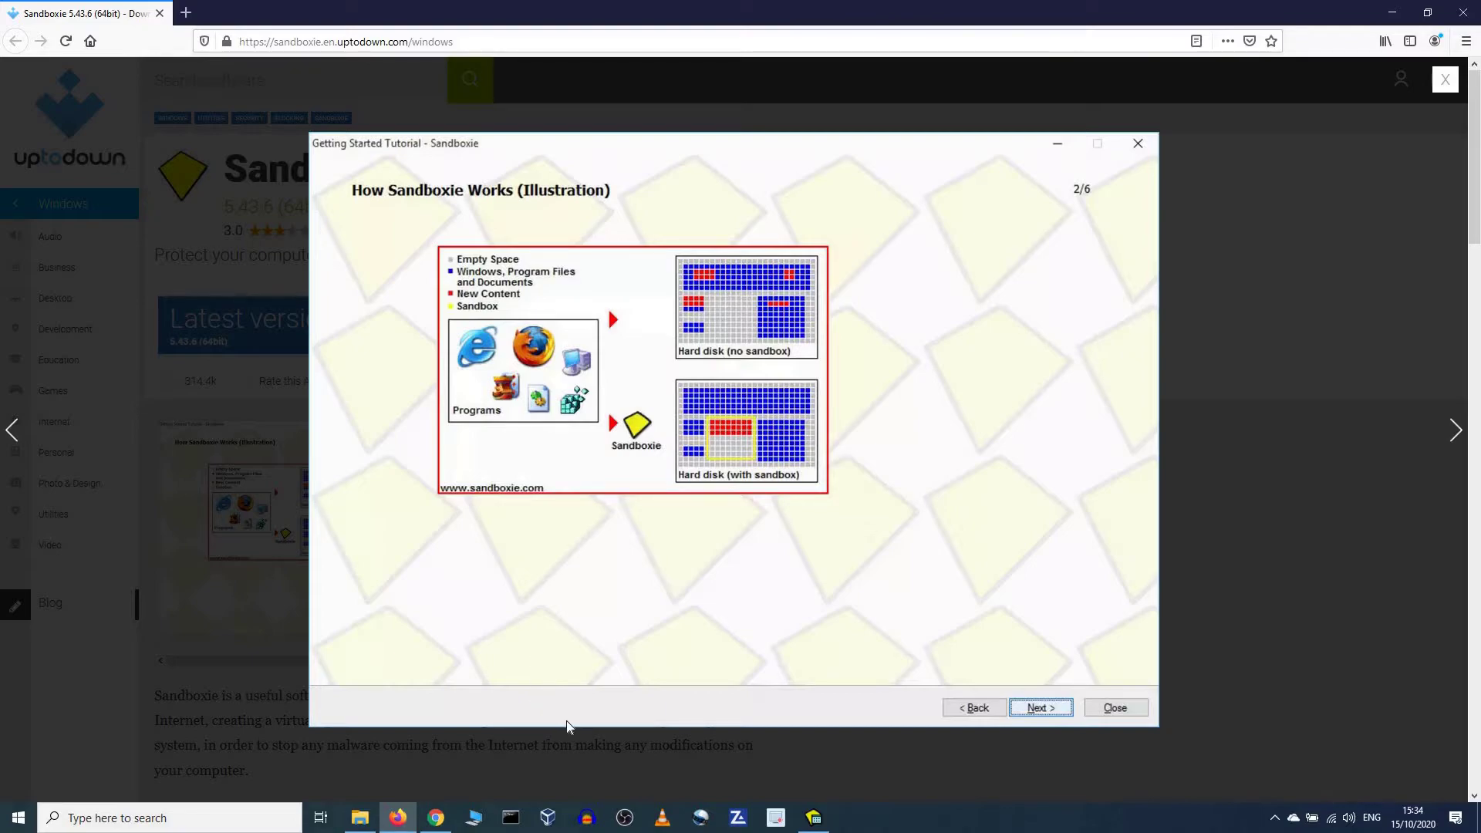
# - Open Sandboxie Control maximized, select the DefaultBox sandbox, then restore the window size
pyautogui.click(814, 818)
pyautogui.click(771, 280)
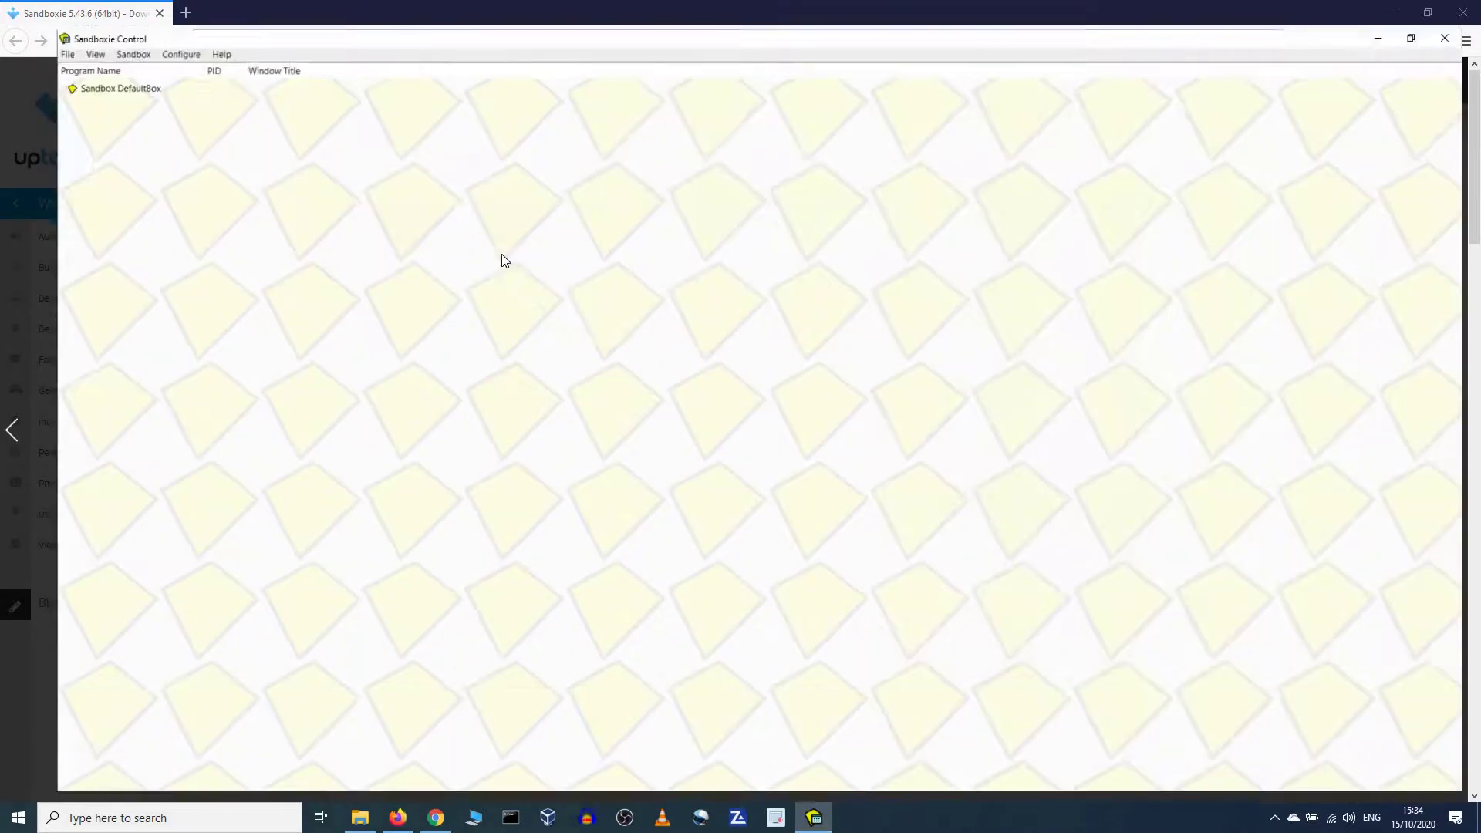
pyautogui.click(101, 68)
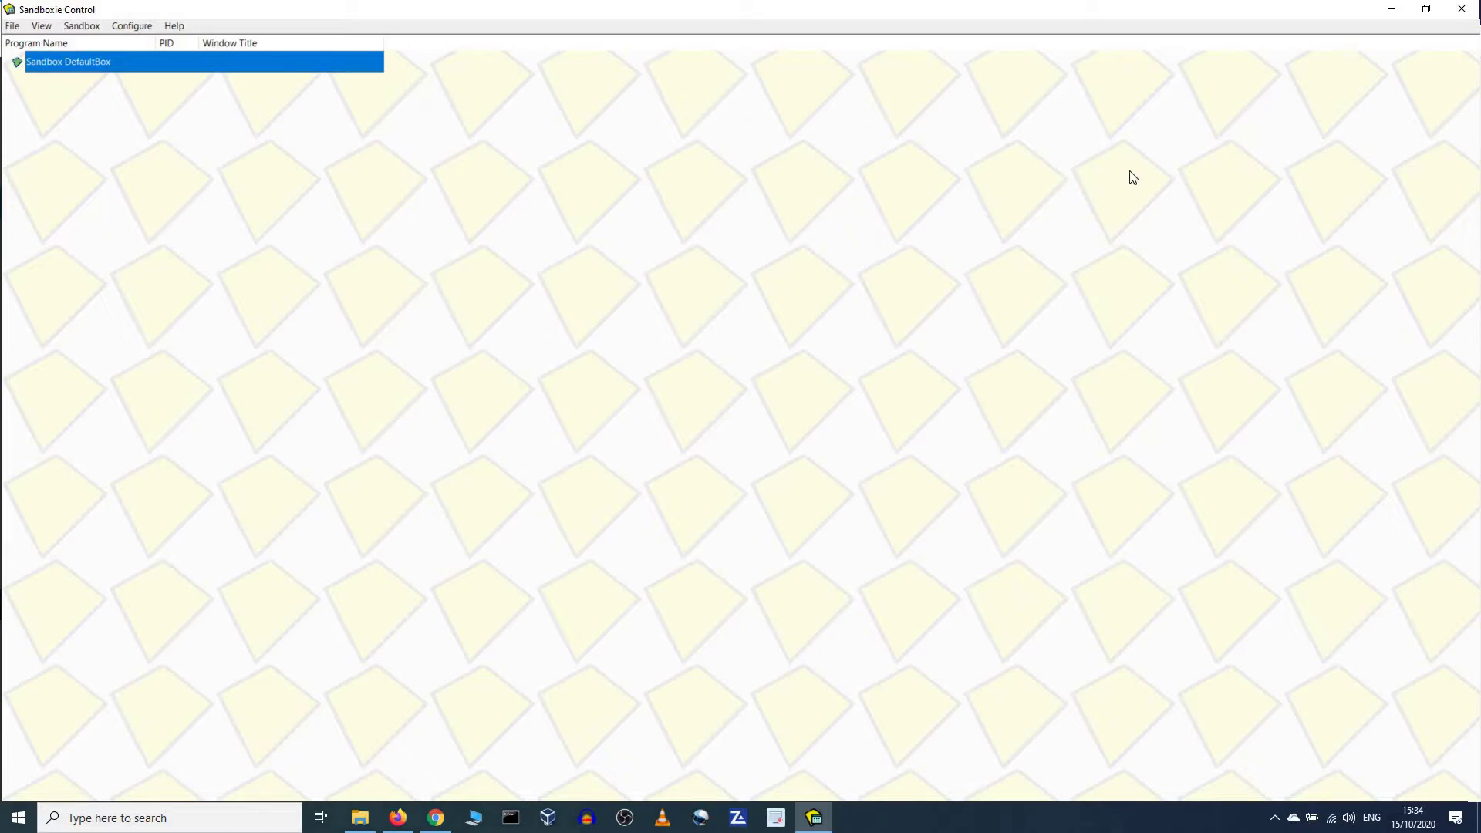
pyautogui.click(1425, 11)
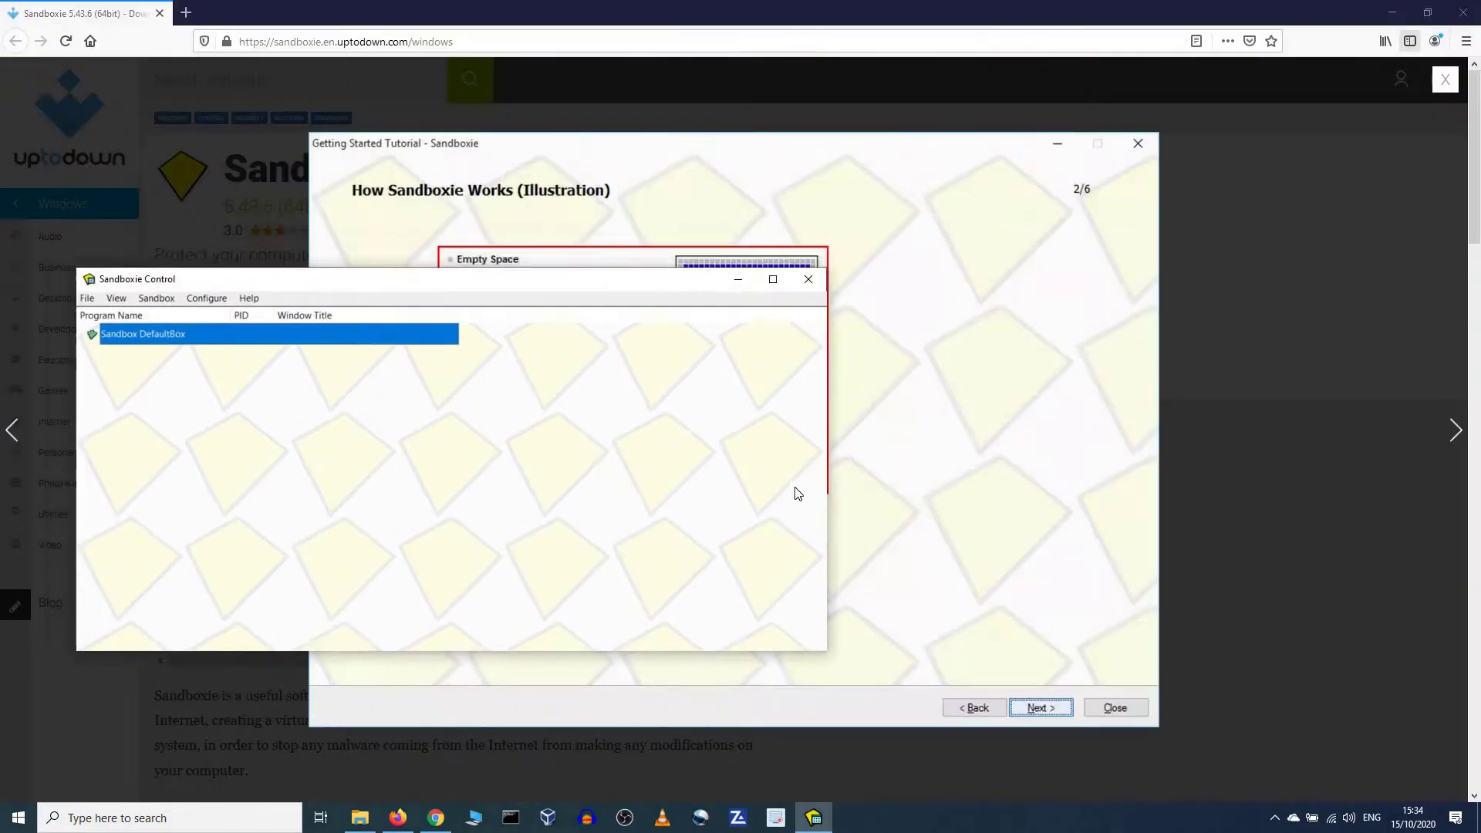
# - In Downloads, view the openttd installer's Run Sandboxed option without running it, then minimize Explorer
pyautogui.click(364, 816)
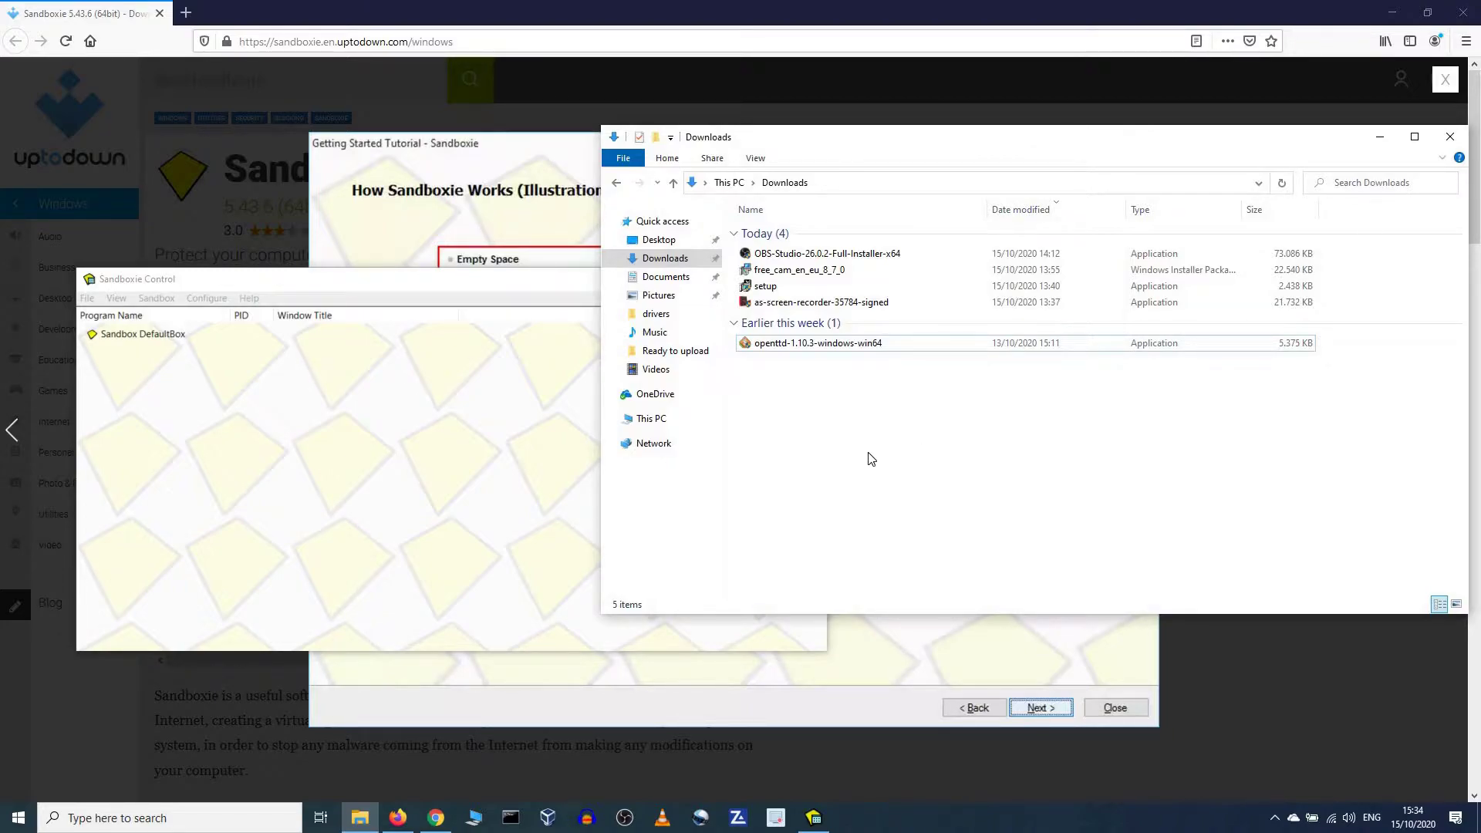
pyautogui.click(794, 346)
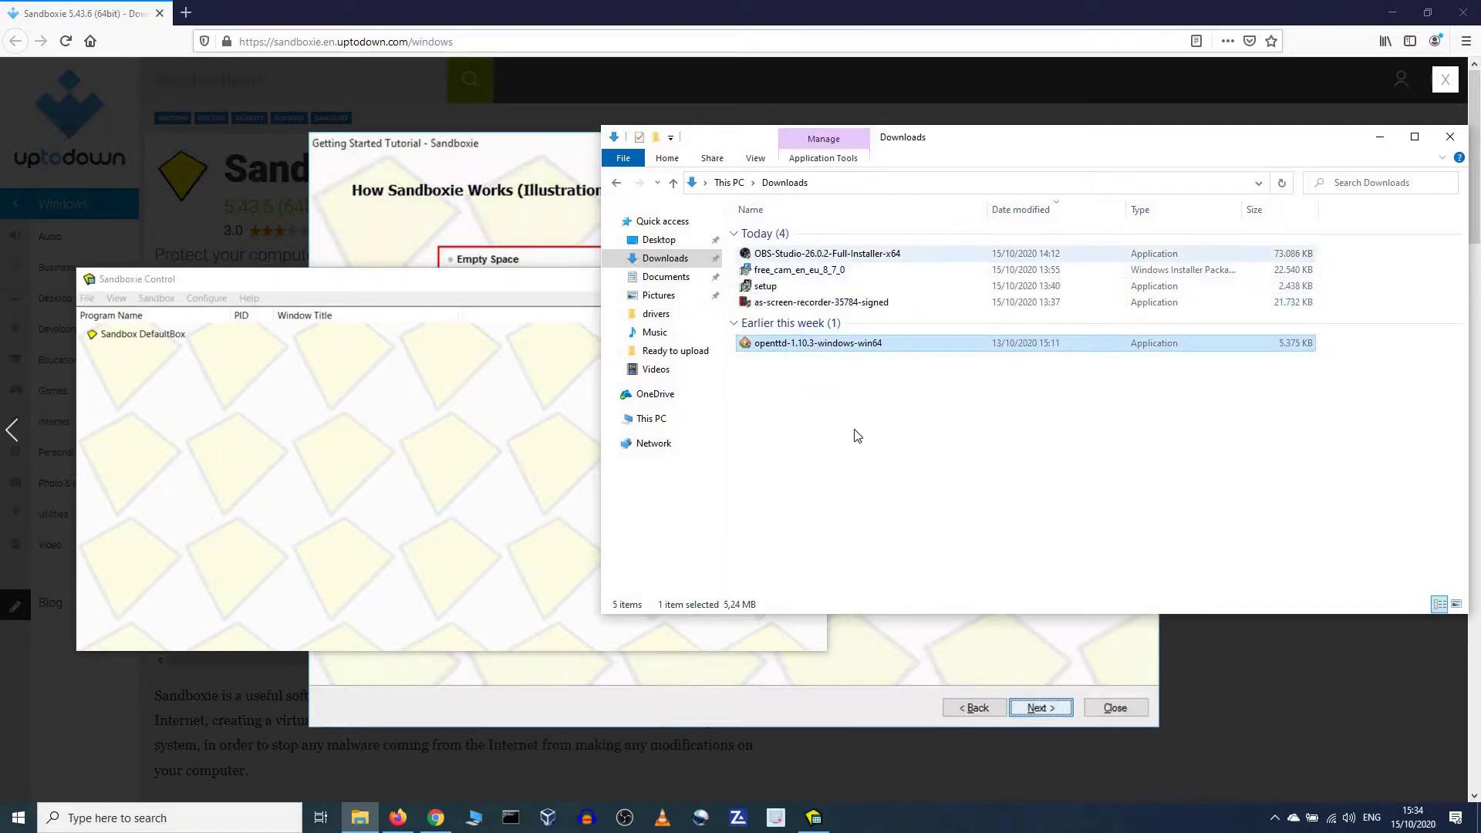
pyautogui.click(849, 468)
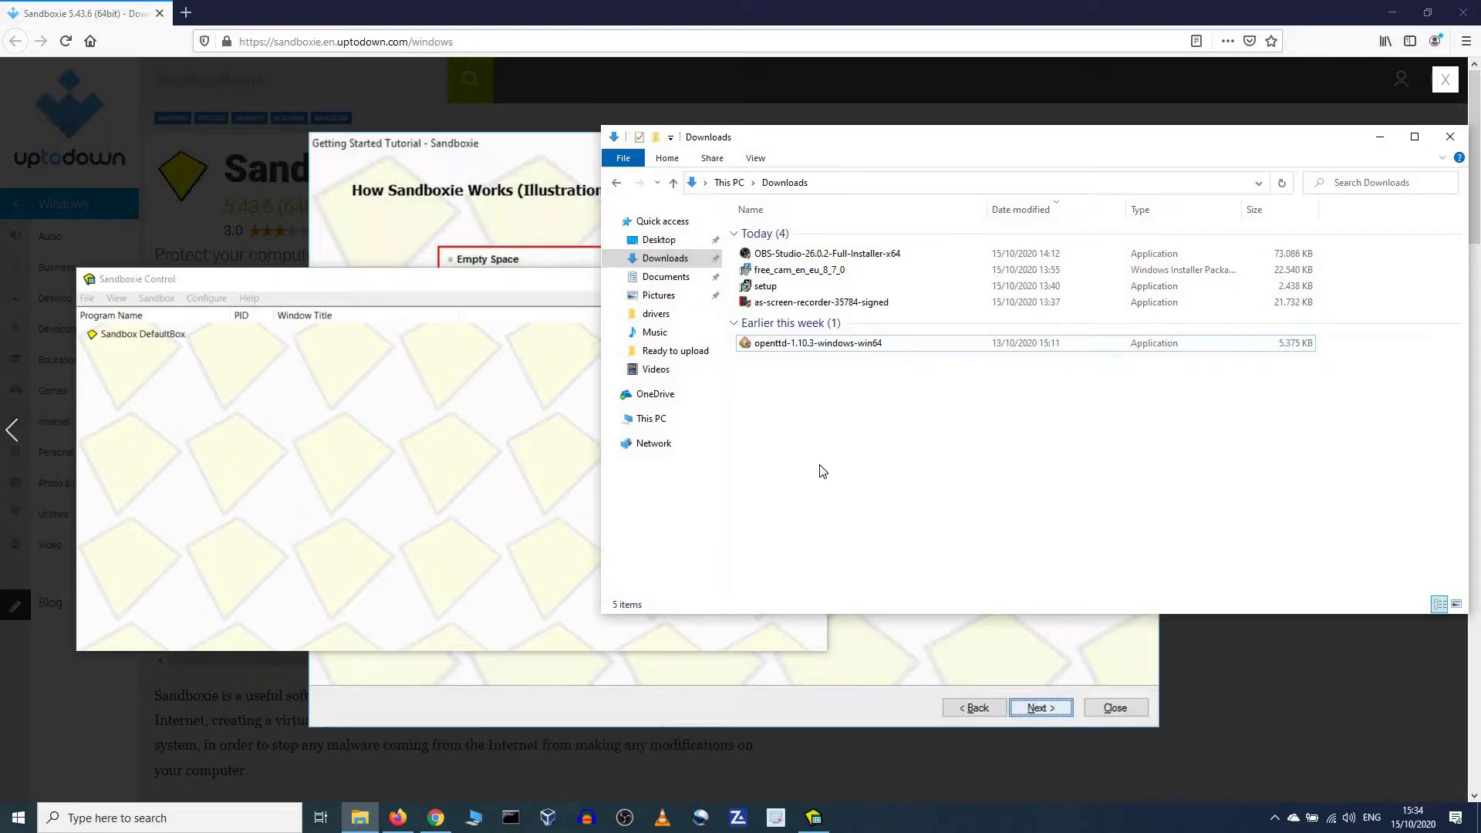
pyautogui.rightClick(784, 348)
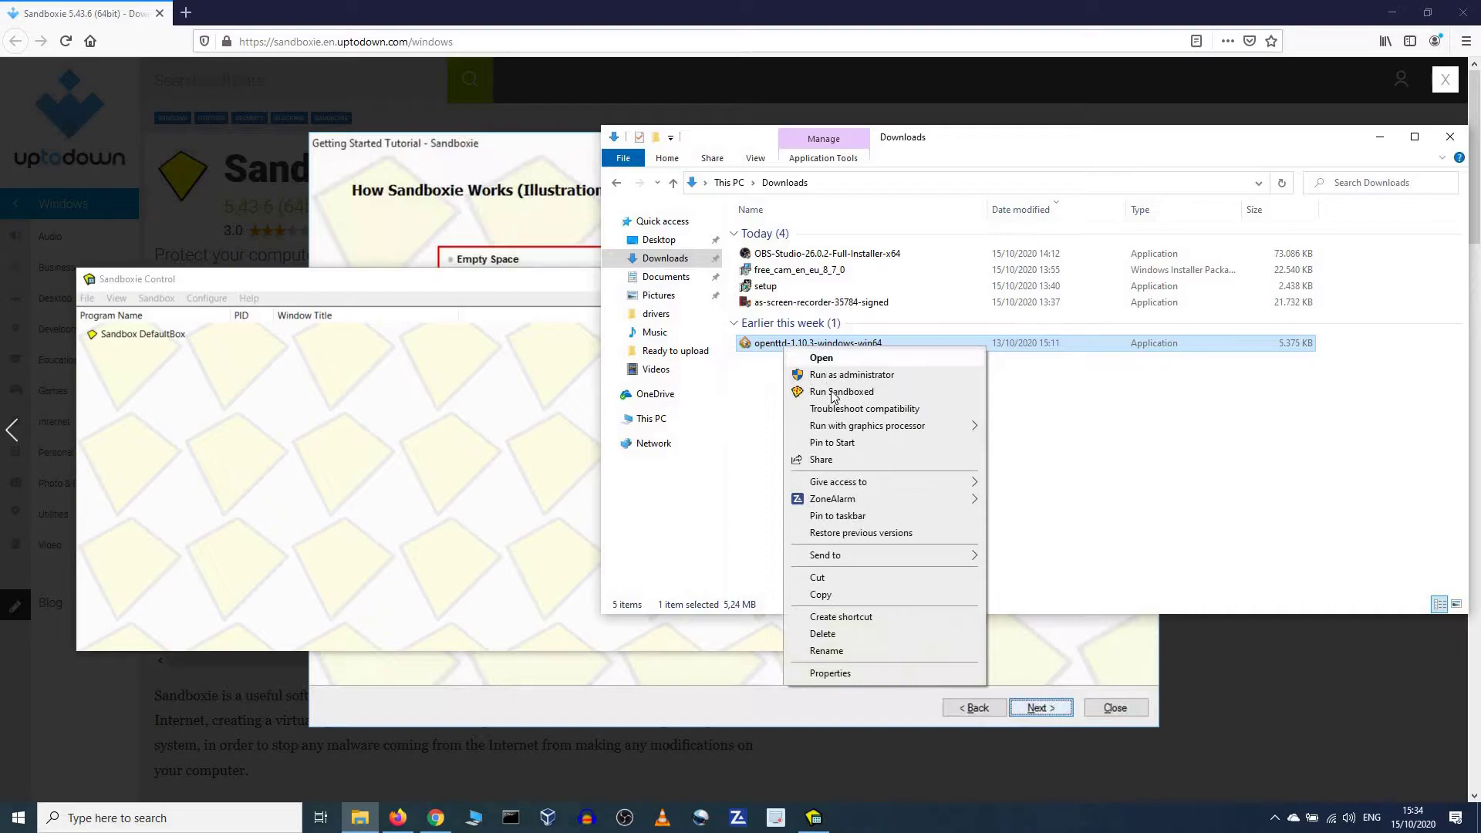
pyautogui.click(1135, 426)
pyautogui.click(1380, 137)
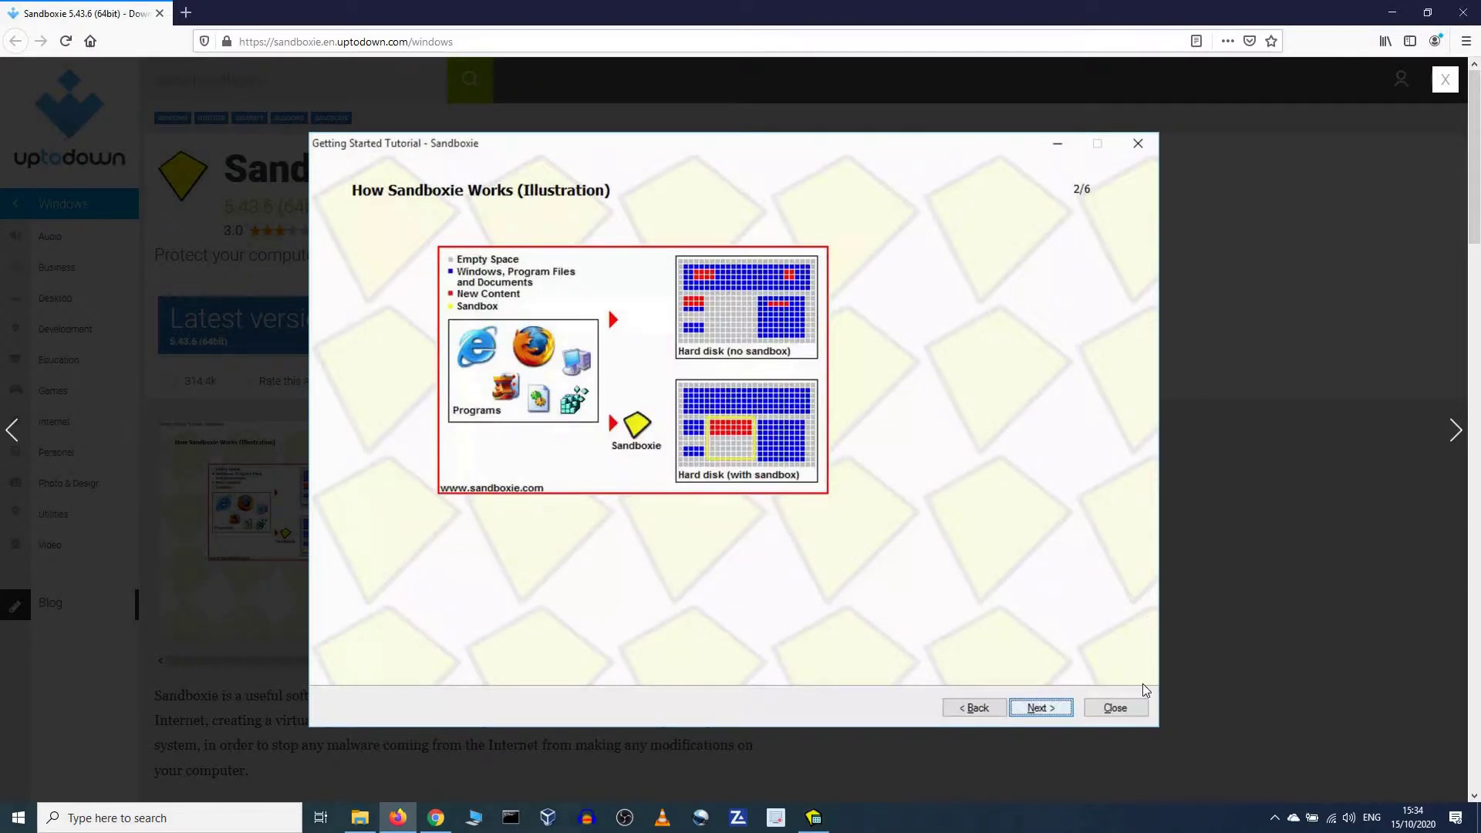
# - Launch the Sandboxed Web Browser desktop shortcut and close the Messages from Sandboxie file-size warnings
pyautogui.click(1391, 13)
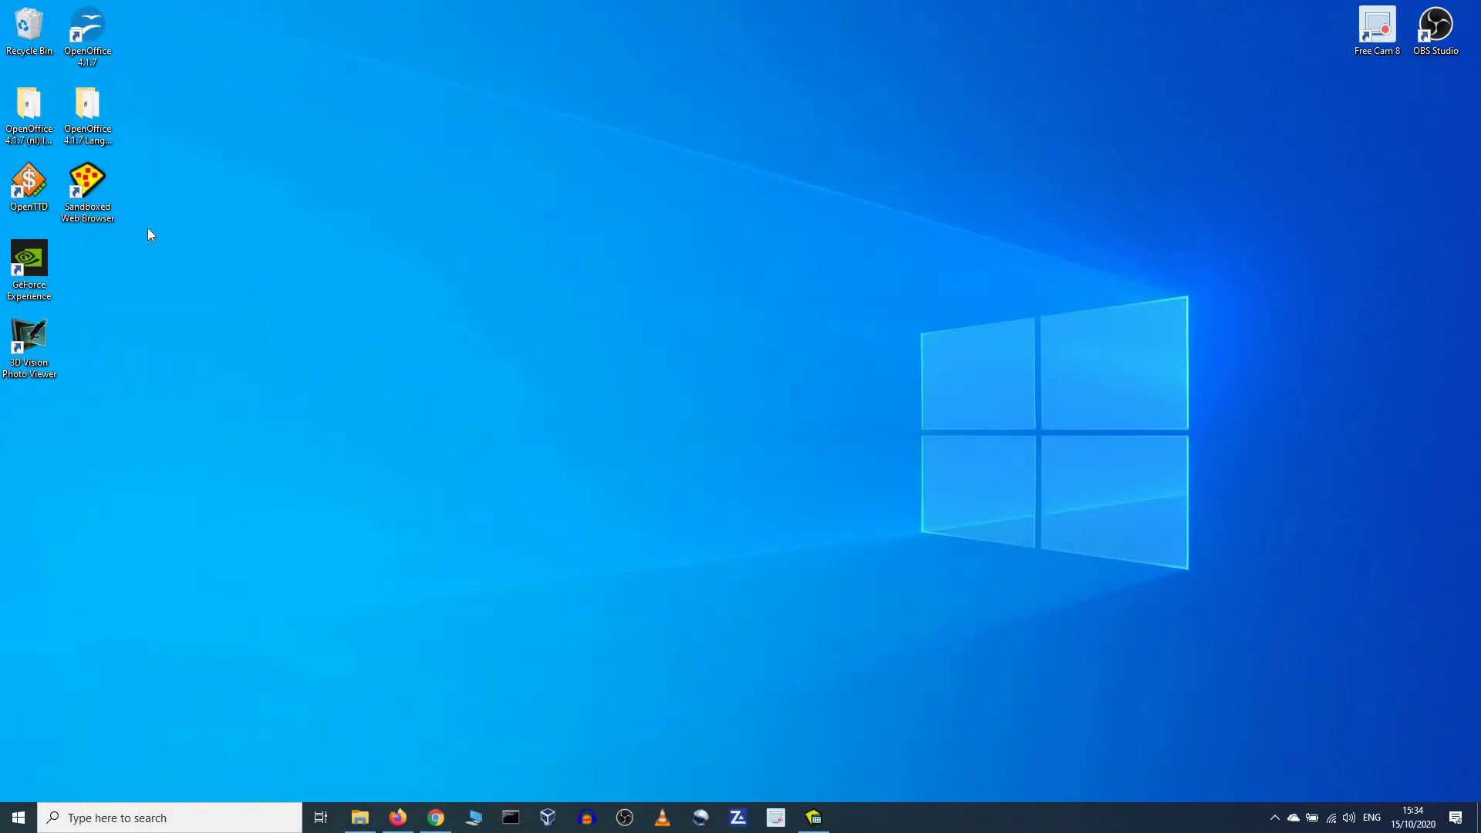
pyautogui.doubleClick(90, 185)
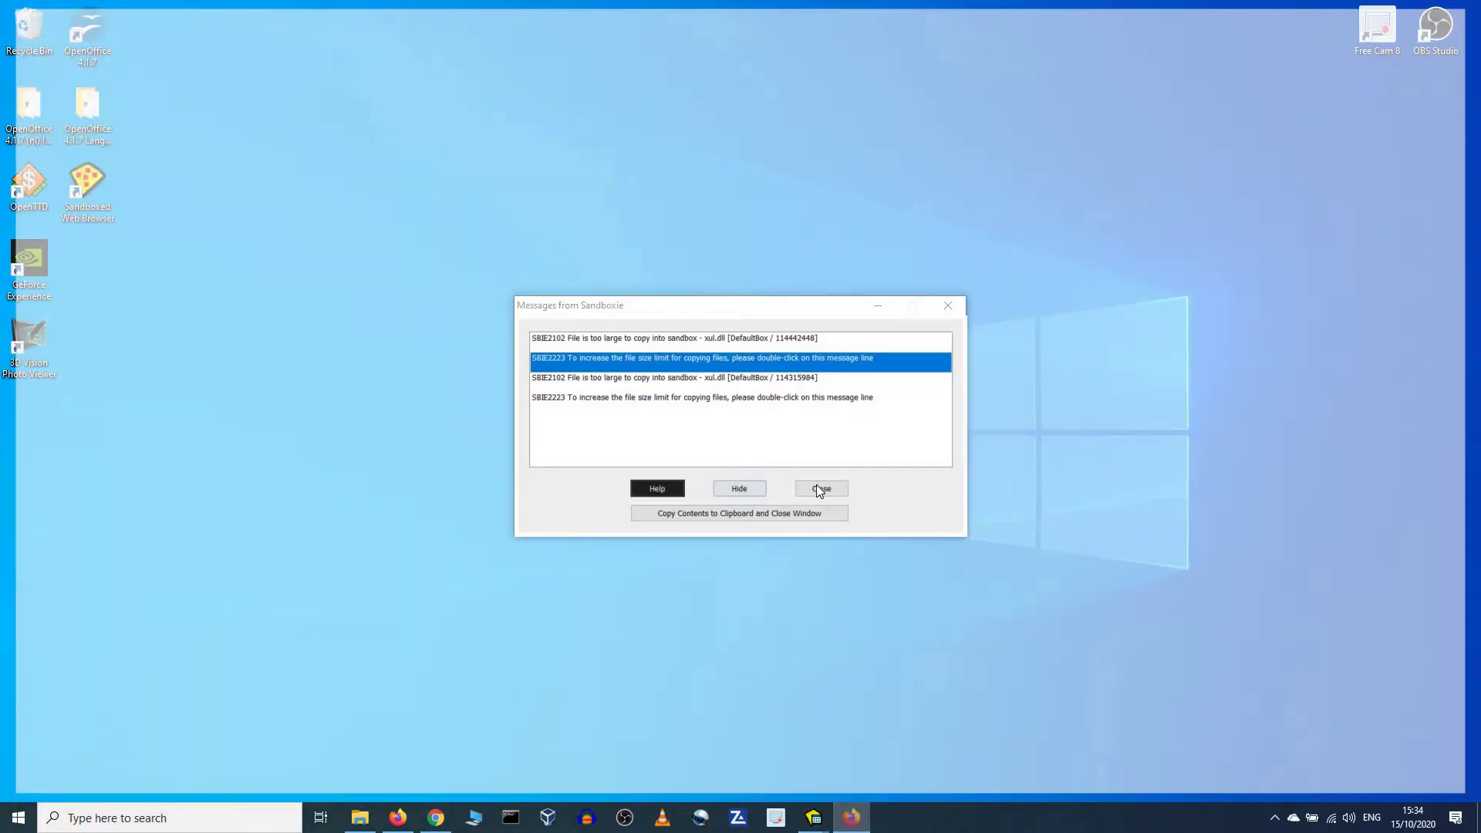
pyautogui.click(820, 489)
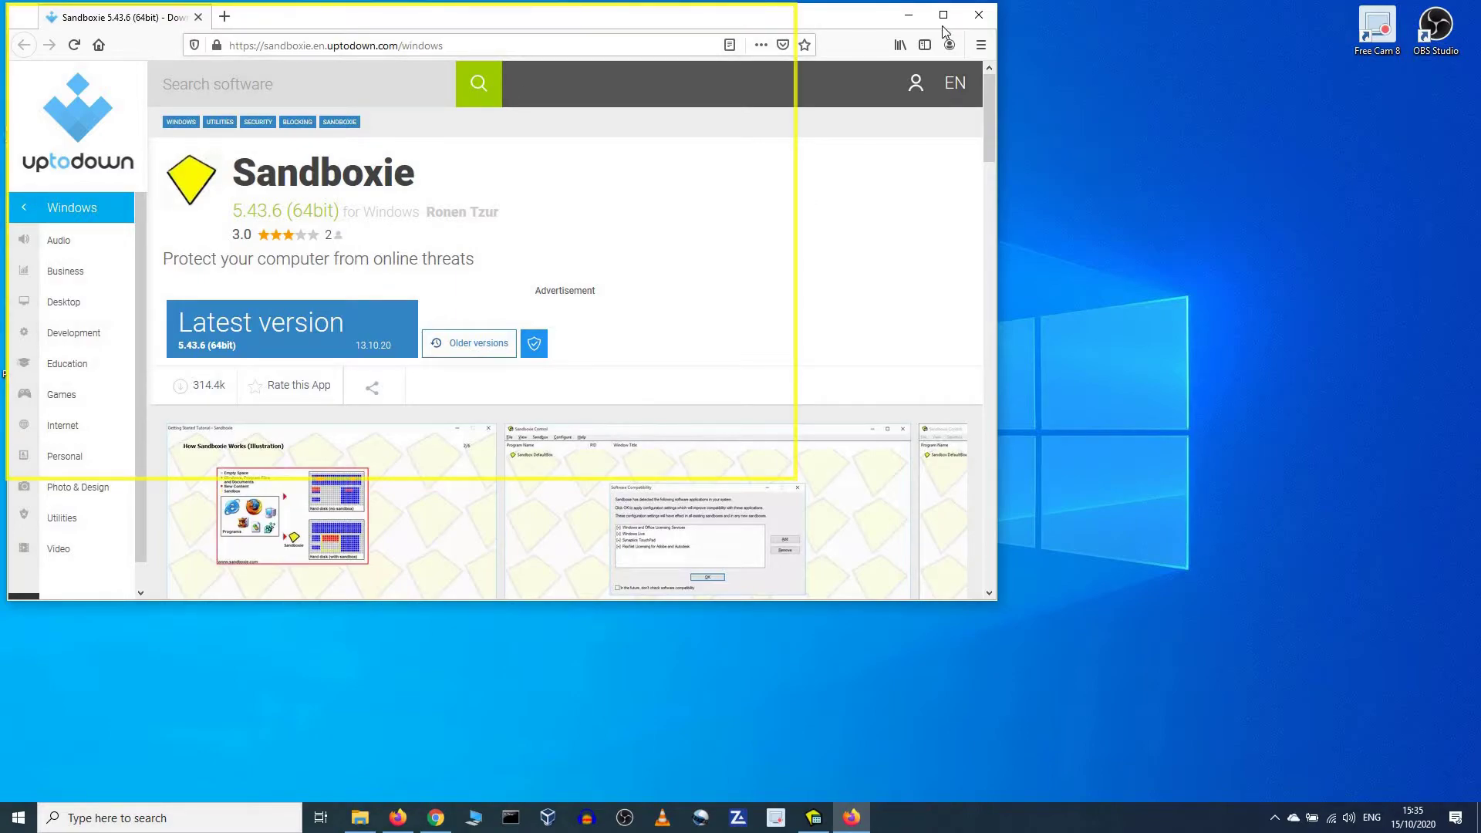
# - View the uptodown Sandboxie 5.43.6 (64bit) page in the maximized sandboxed Firefox window
pyautogui.press('super+d')
pyautogui.press('super+d')
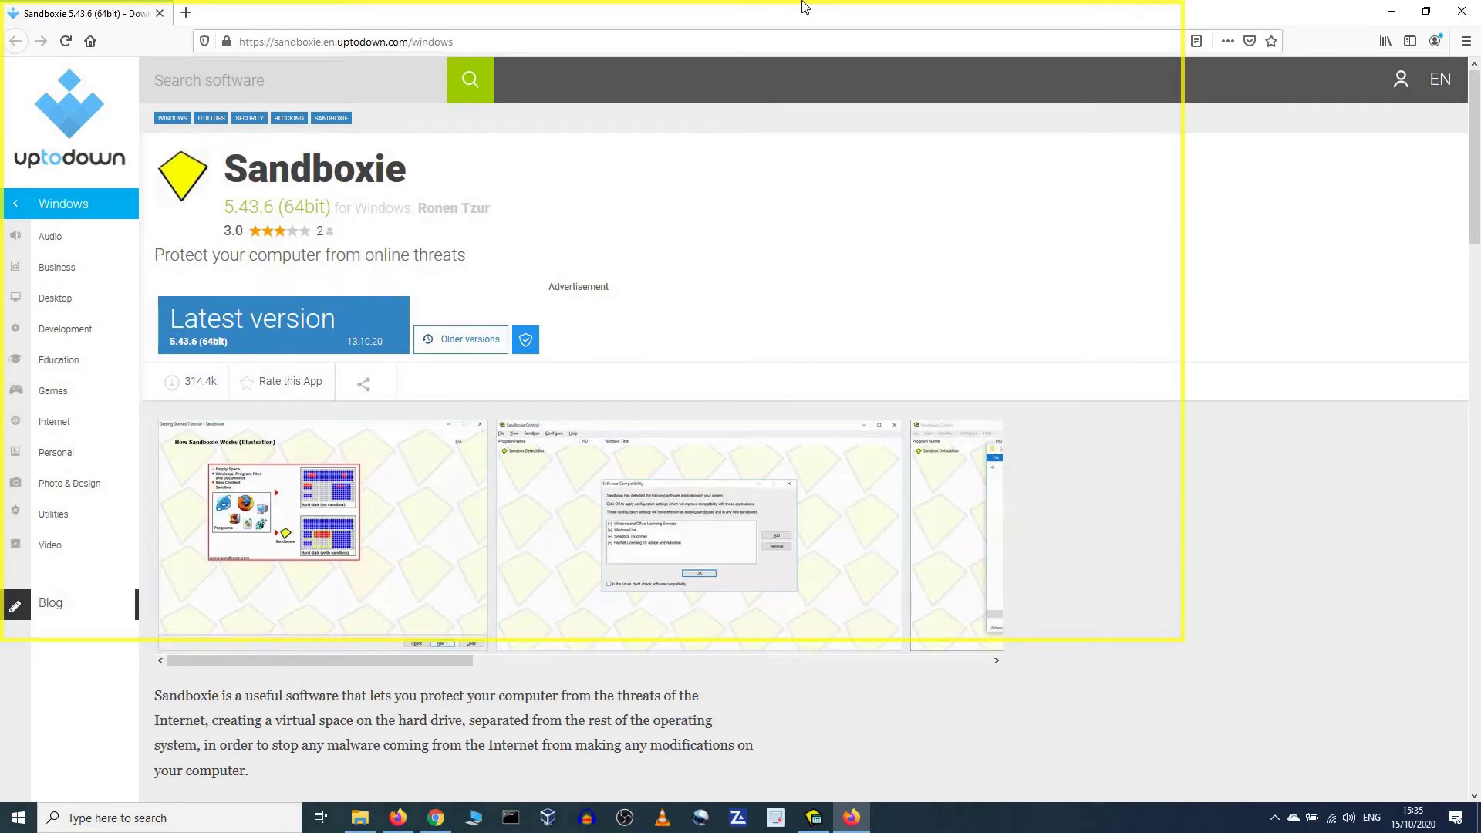
# - Close the sandboxed browser, review setup's Run Sandboxed choices (Outside Sandbox, DefaultBox), then cancel
pyautogui.click(1472, 13)
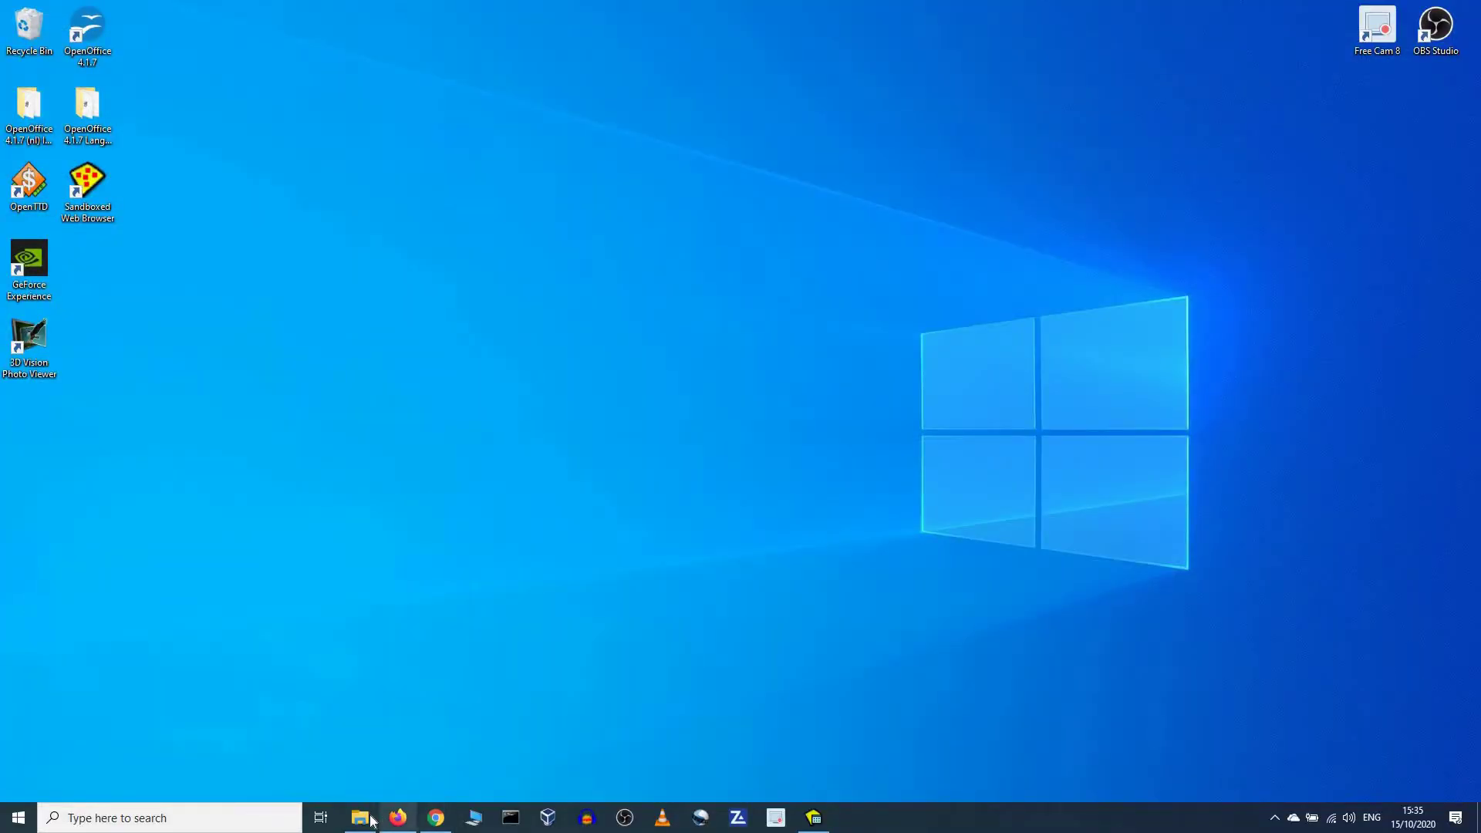
pyautogui.click(361, 818)
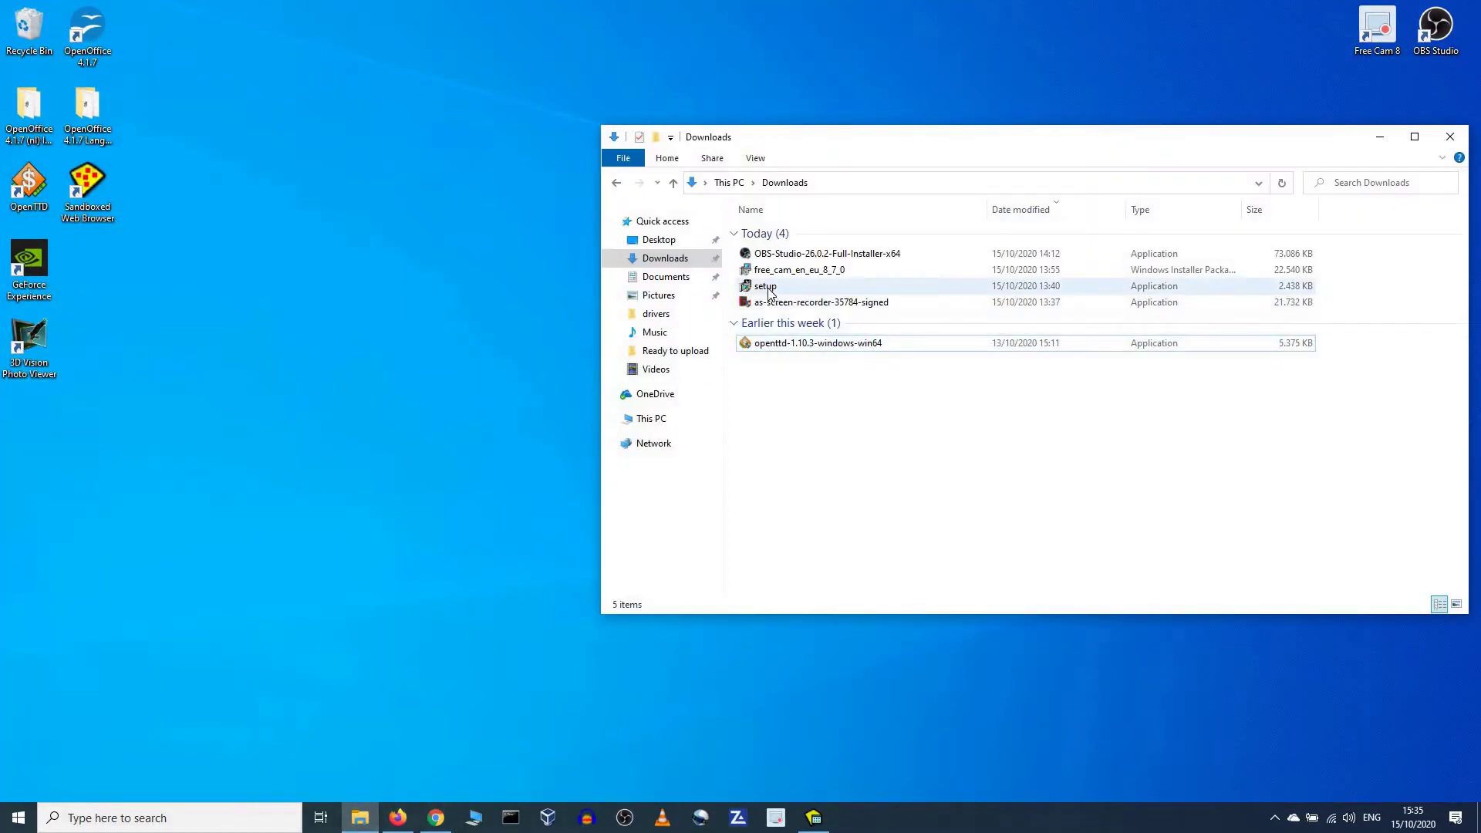
pyautogui.rightClick(768, 288)
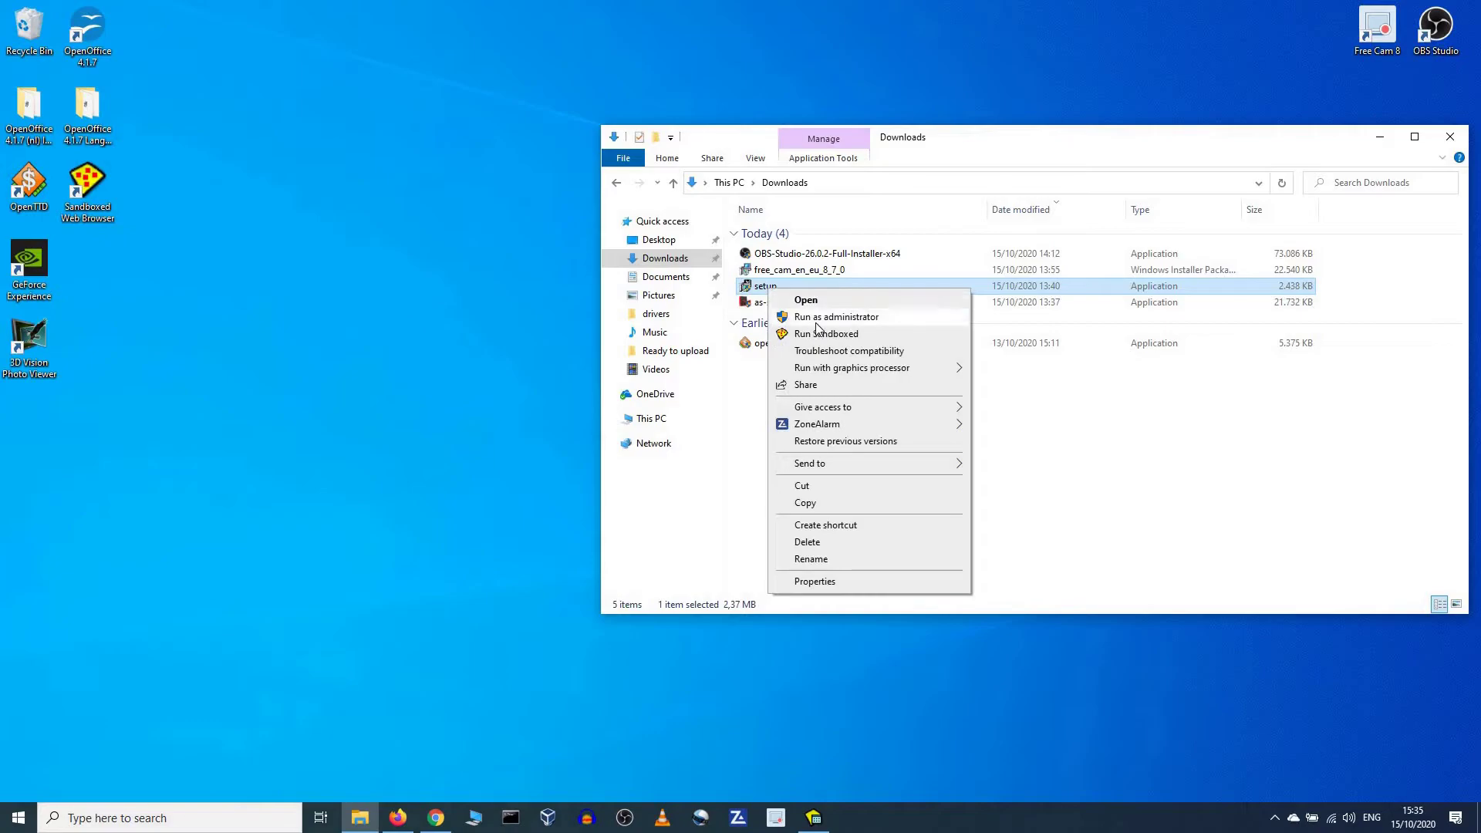
pyautogui.click(839, 335)
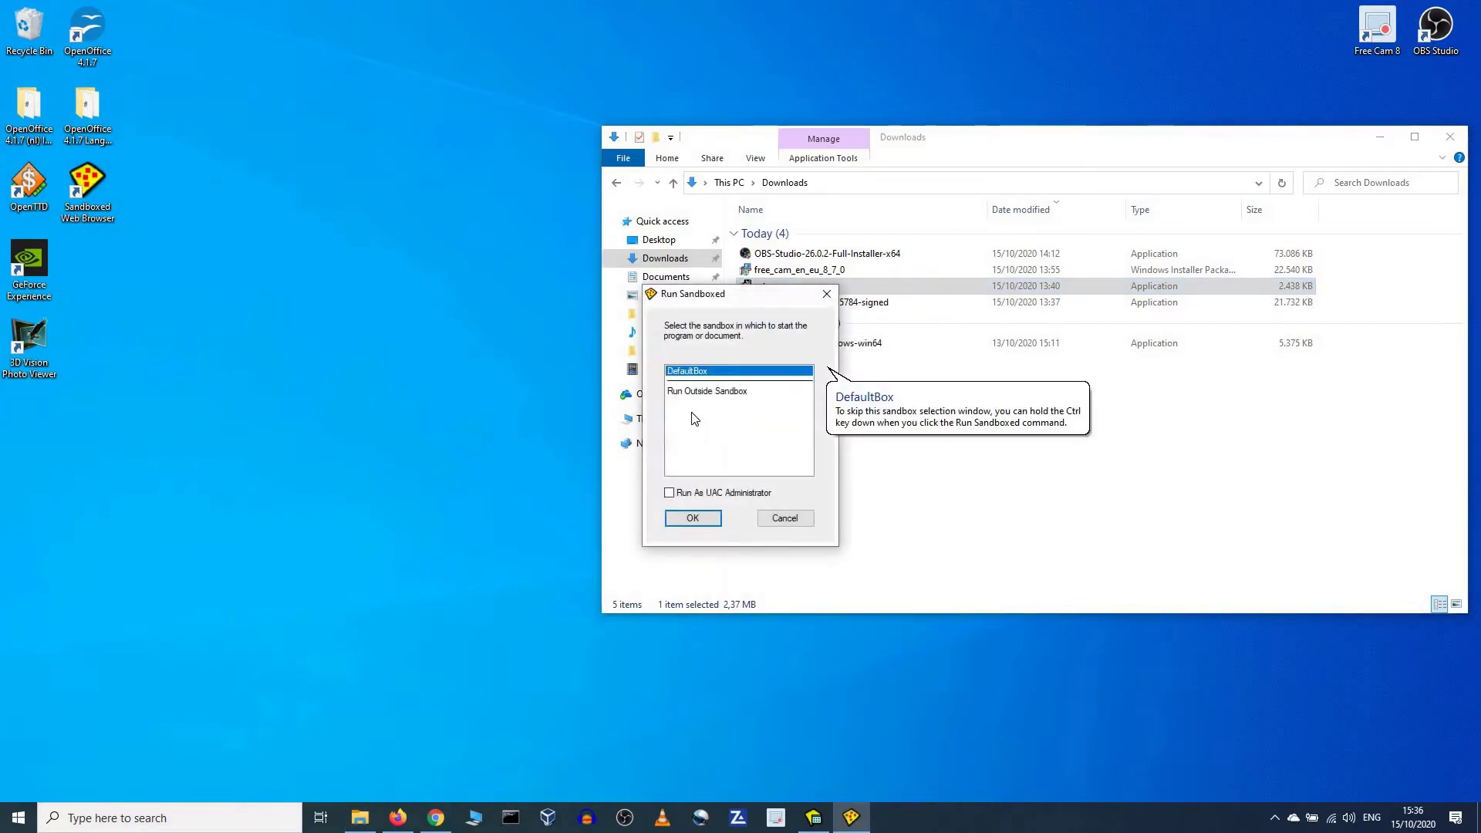
pyautogui.click(718, 415)
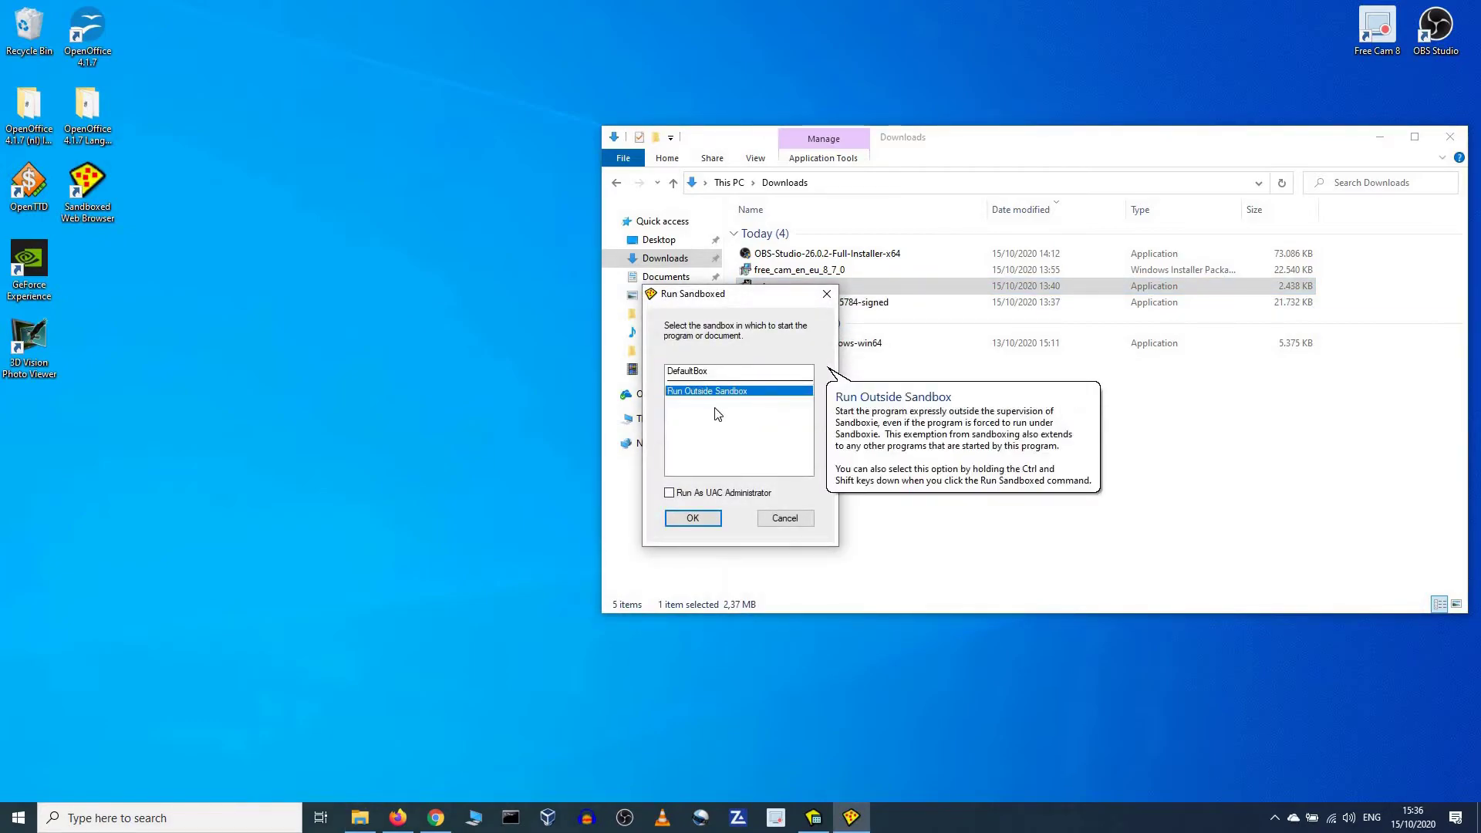
pyautogui.click(705, 373)
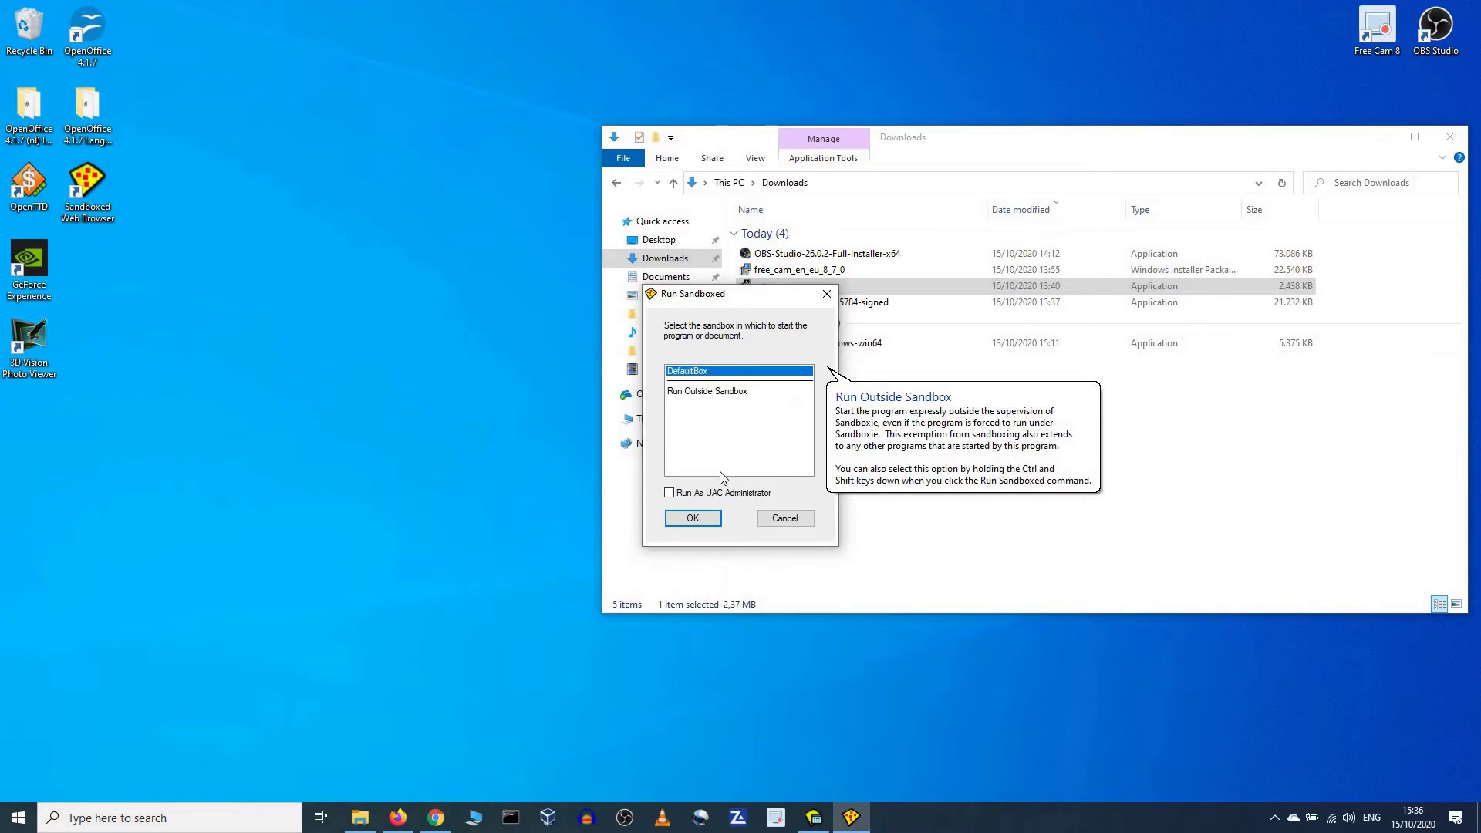
pyautogui.click(767, 519)
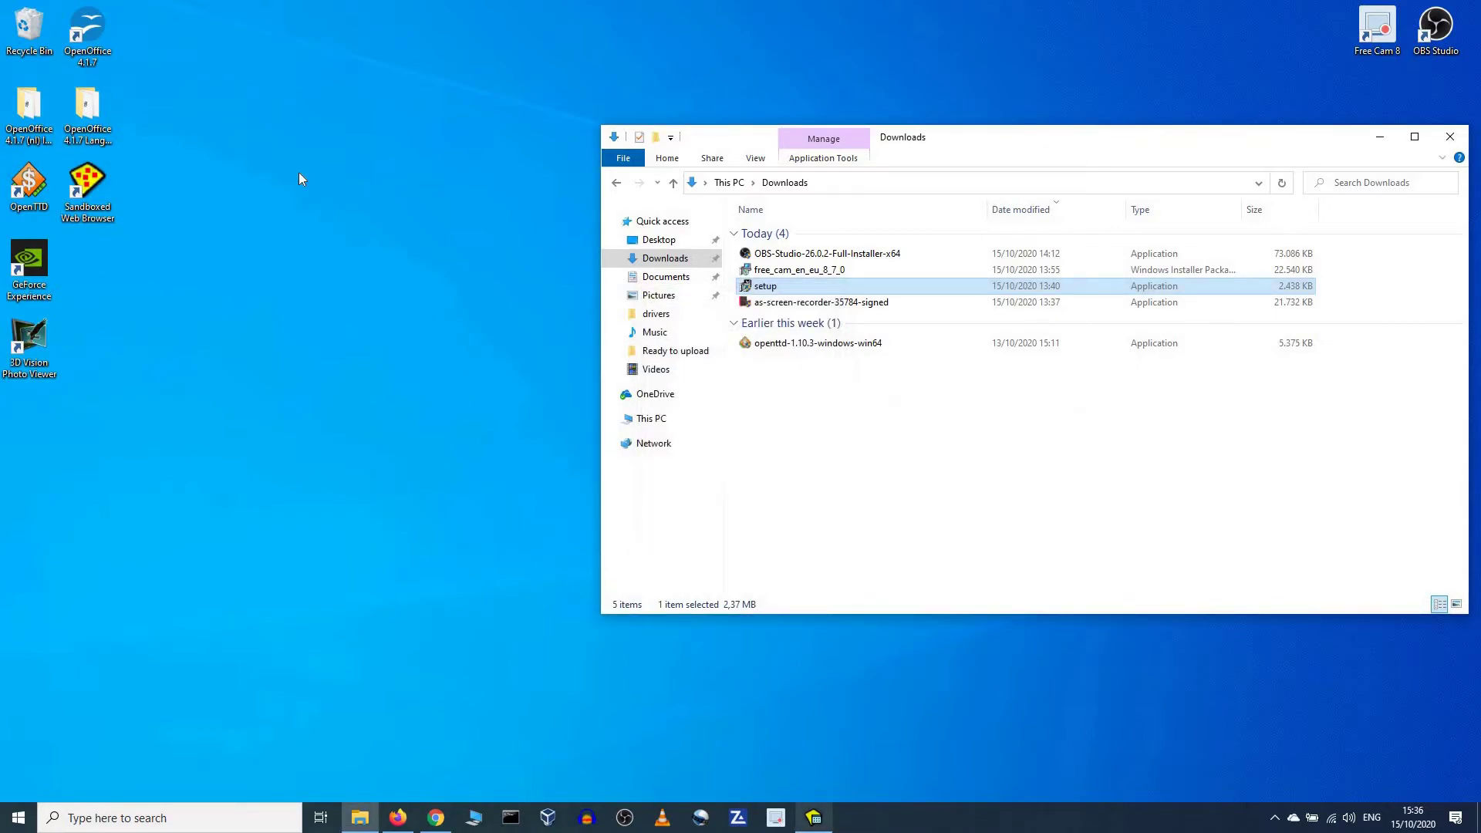
# - Open Sandboxie Control, start File > Is Window Sandboxed?, then close that finder dialog
pyautogui.doubleClick(265, 275)
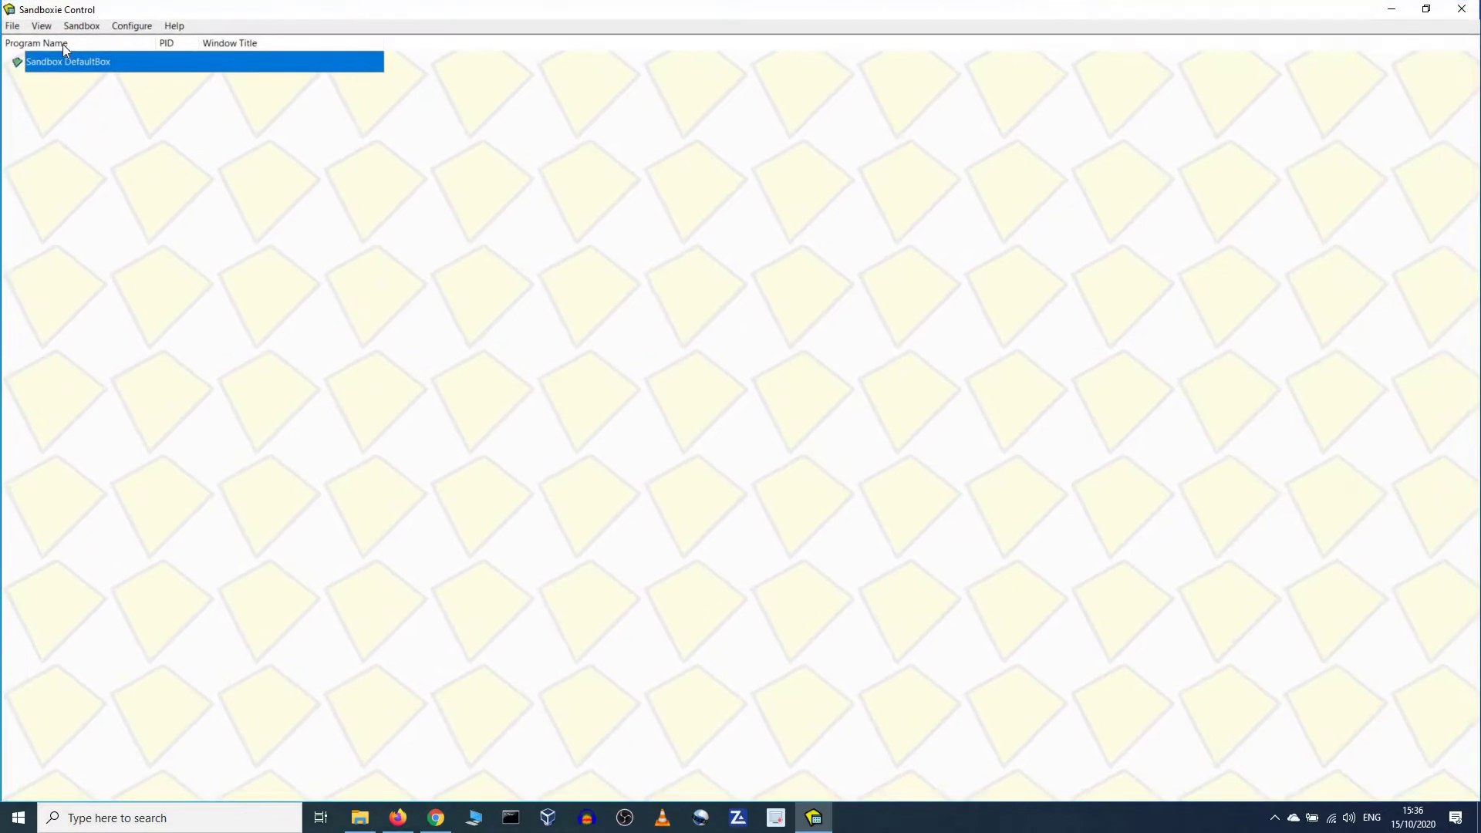
pyautogui.click(12, 25)
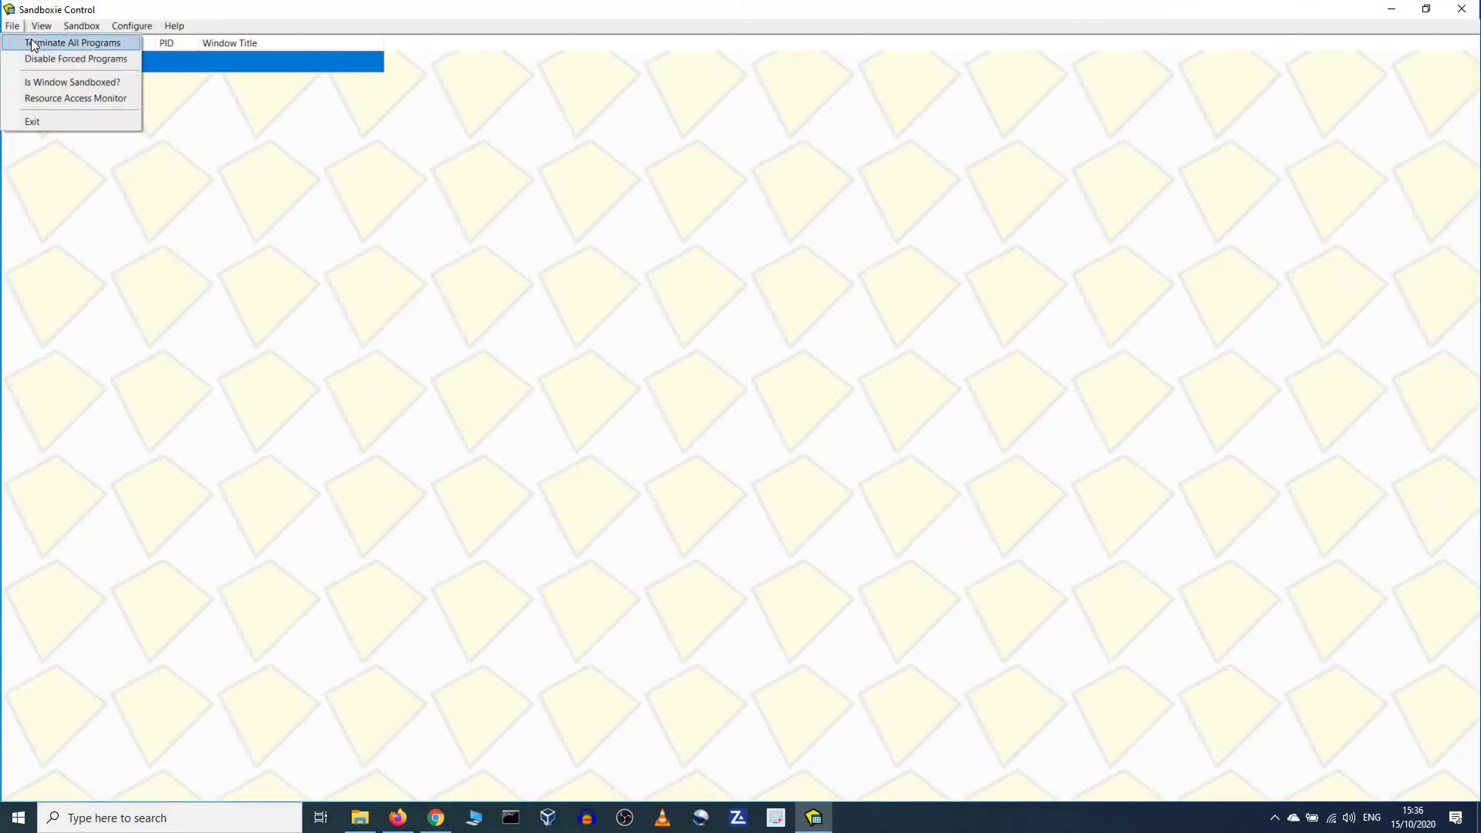
pyautogui.click(92, 135)
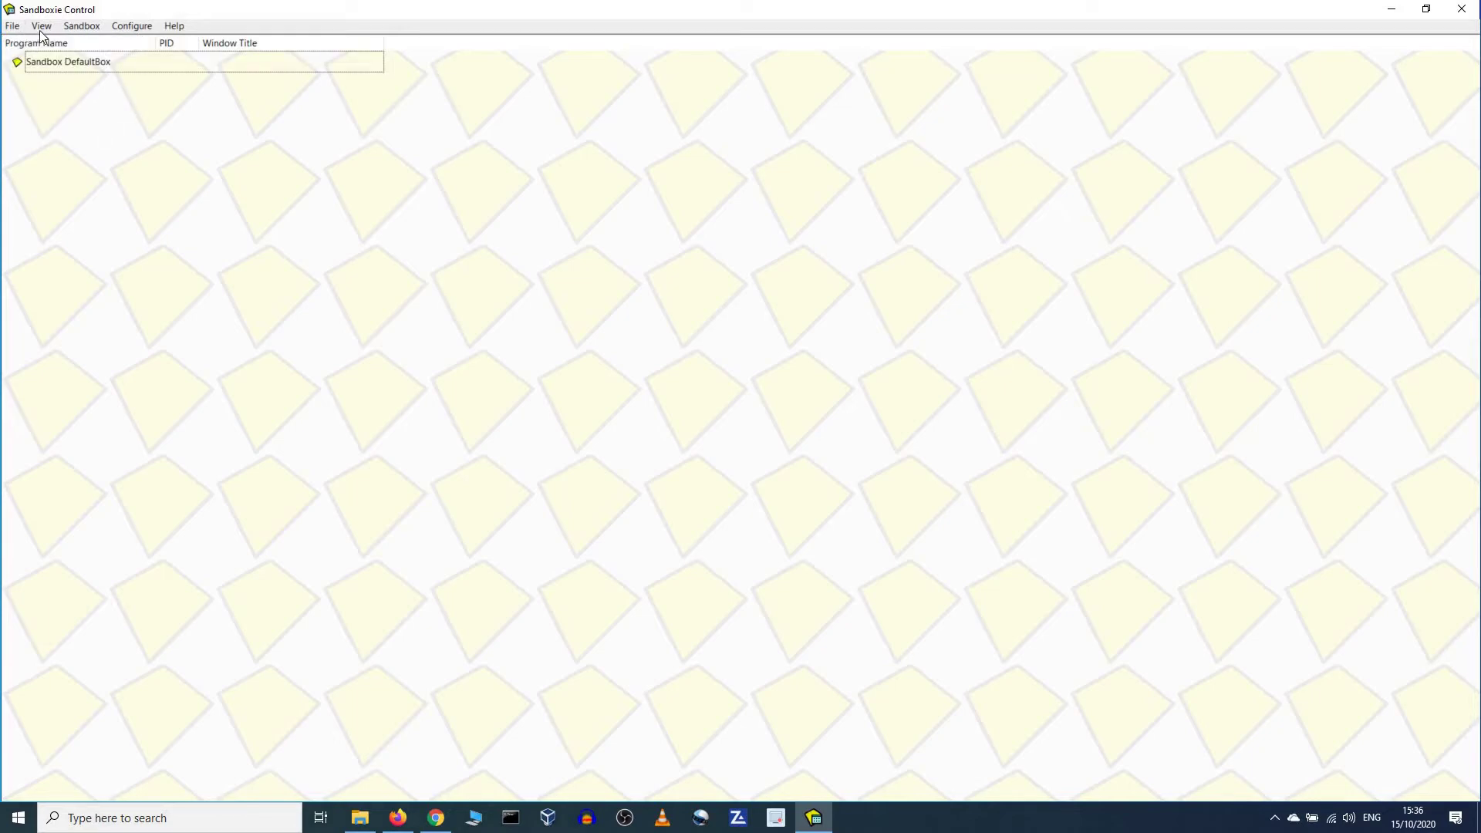
pyautogui.click(12, 25)
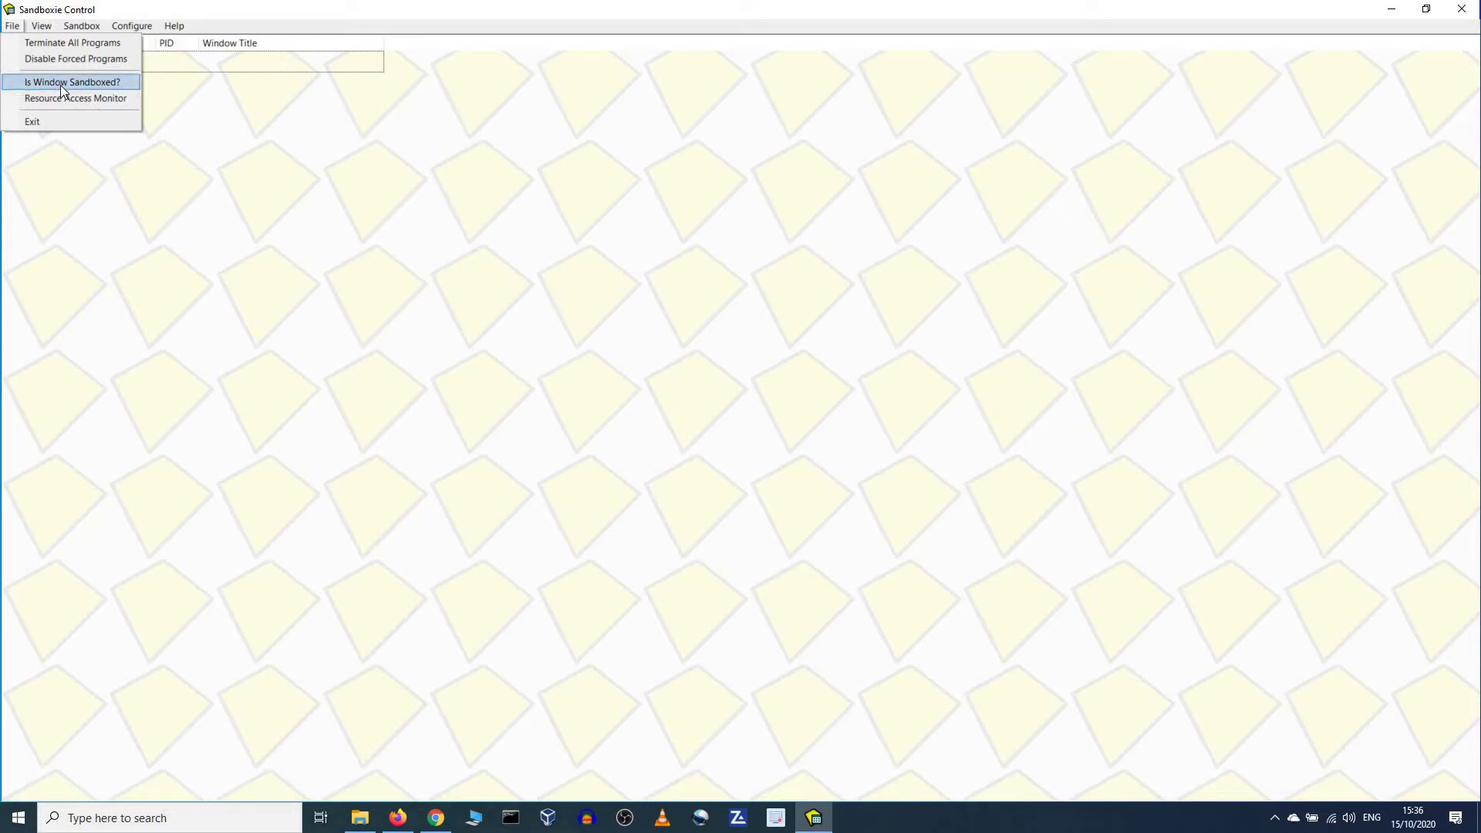
pyautogui.click(73, 82)
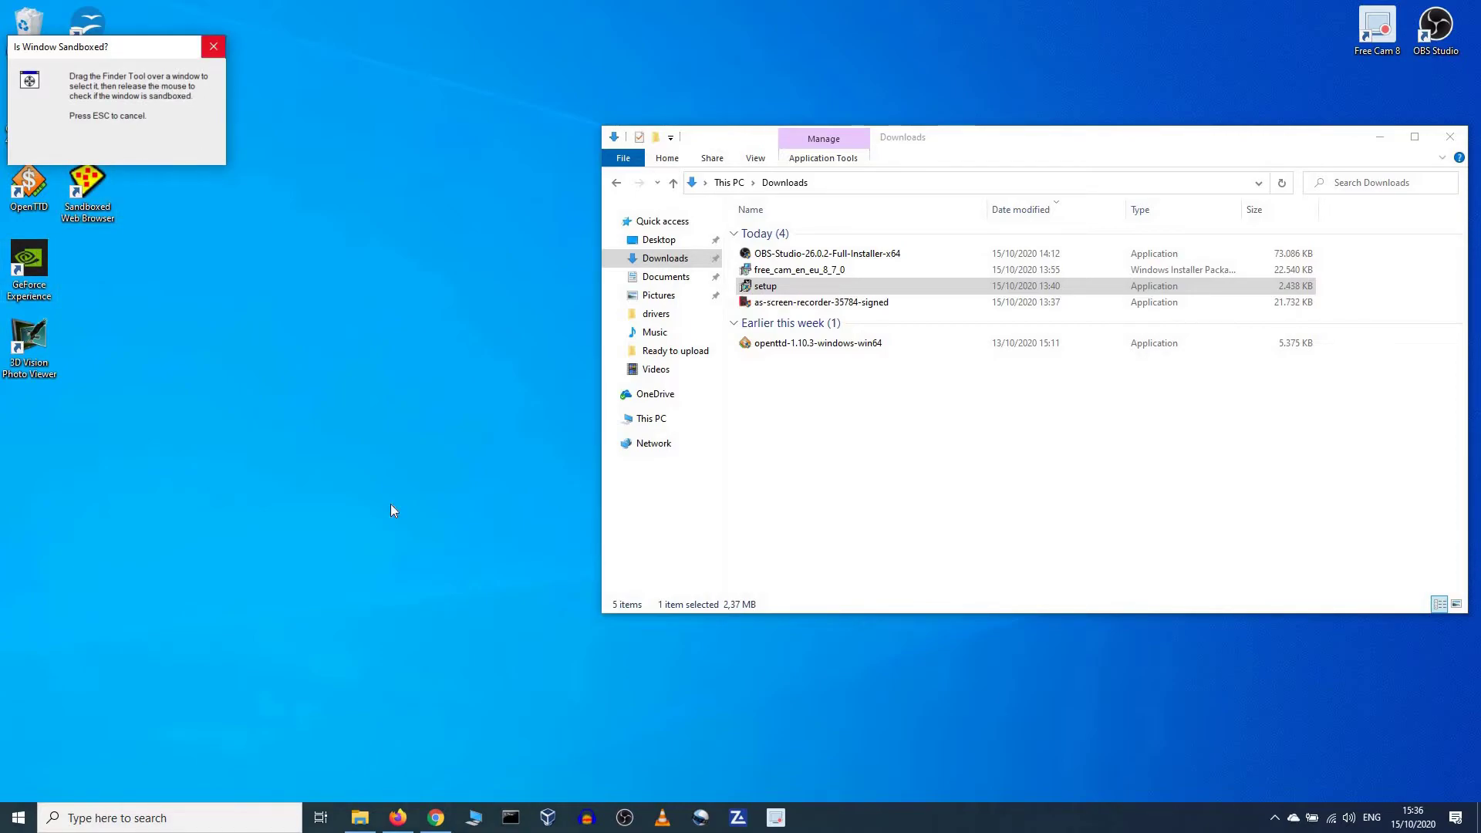
pyautogui.click(214, 47)
# - Show DefaultBox's context menu and Run Sandboxed submenu, dismiss it, then reopen the menu
pyautogui.rightClick(453, 292)
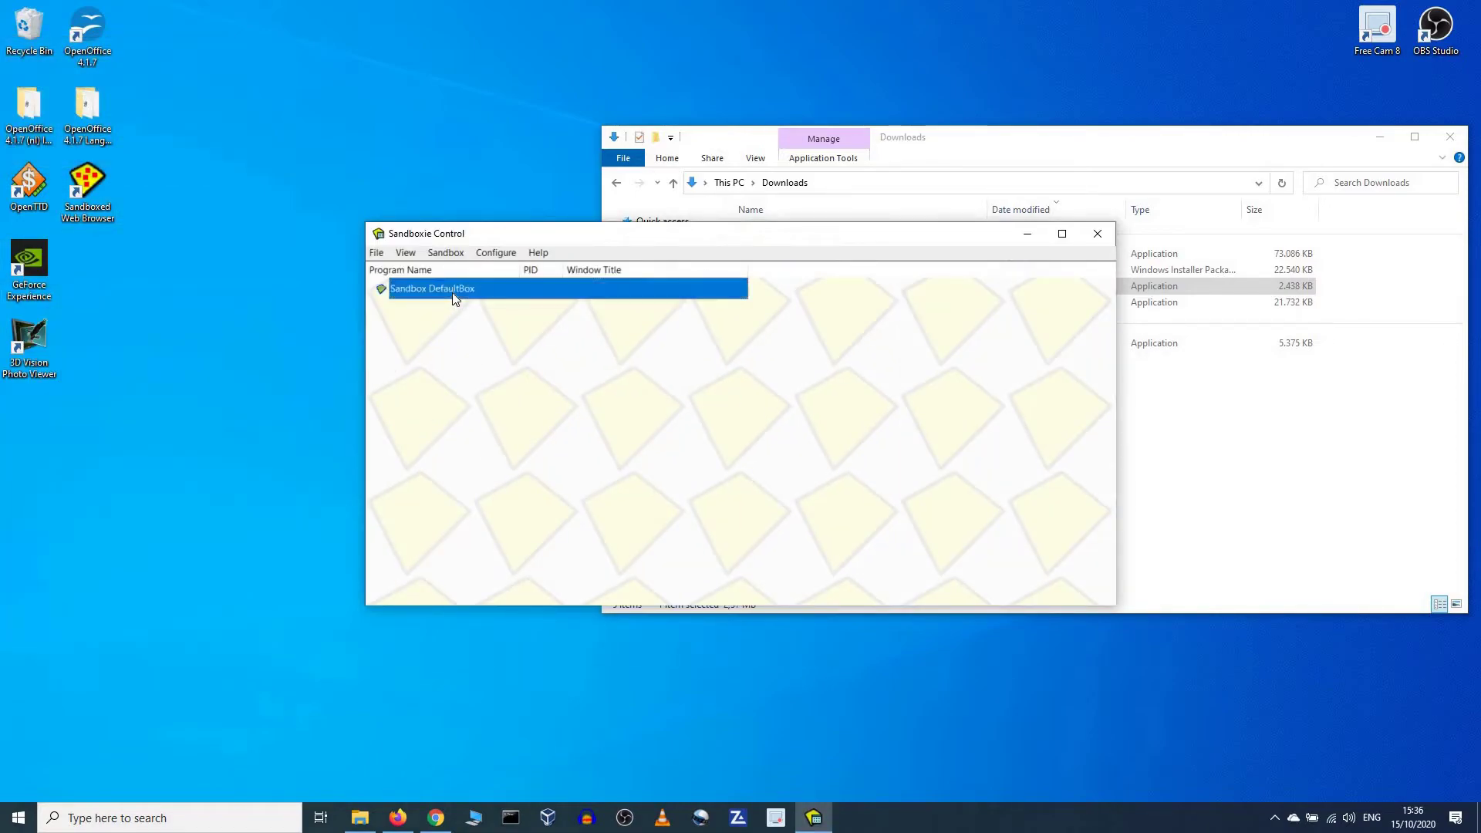
pyautogui.moveTo(485, 306)
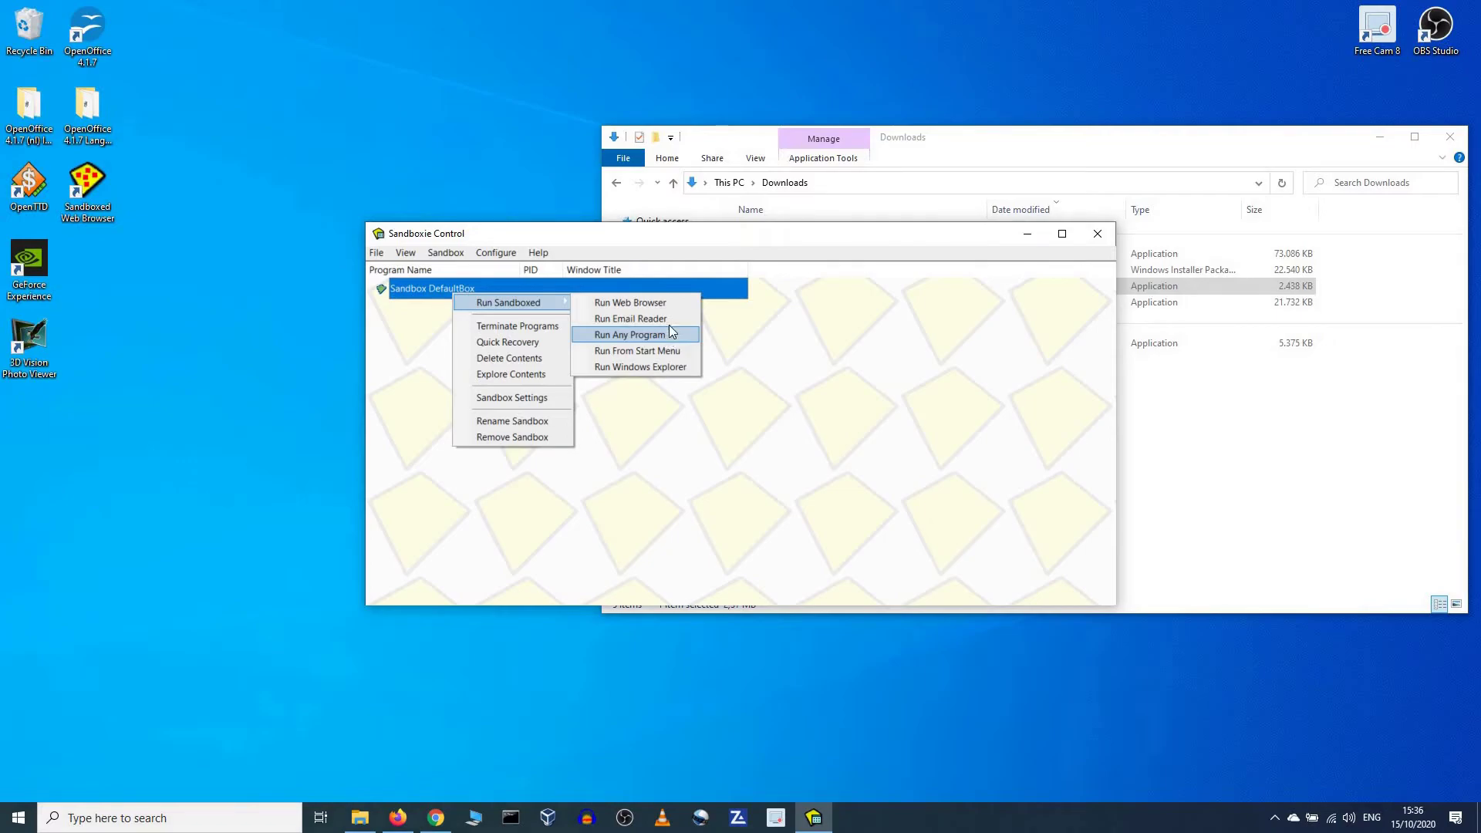
pyautogui.click(231, 139)
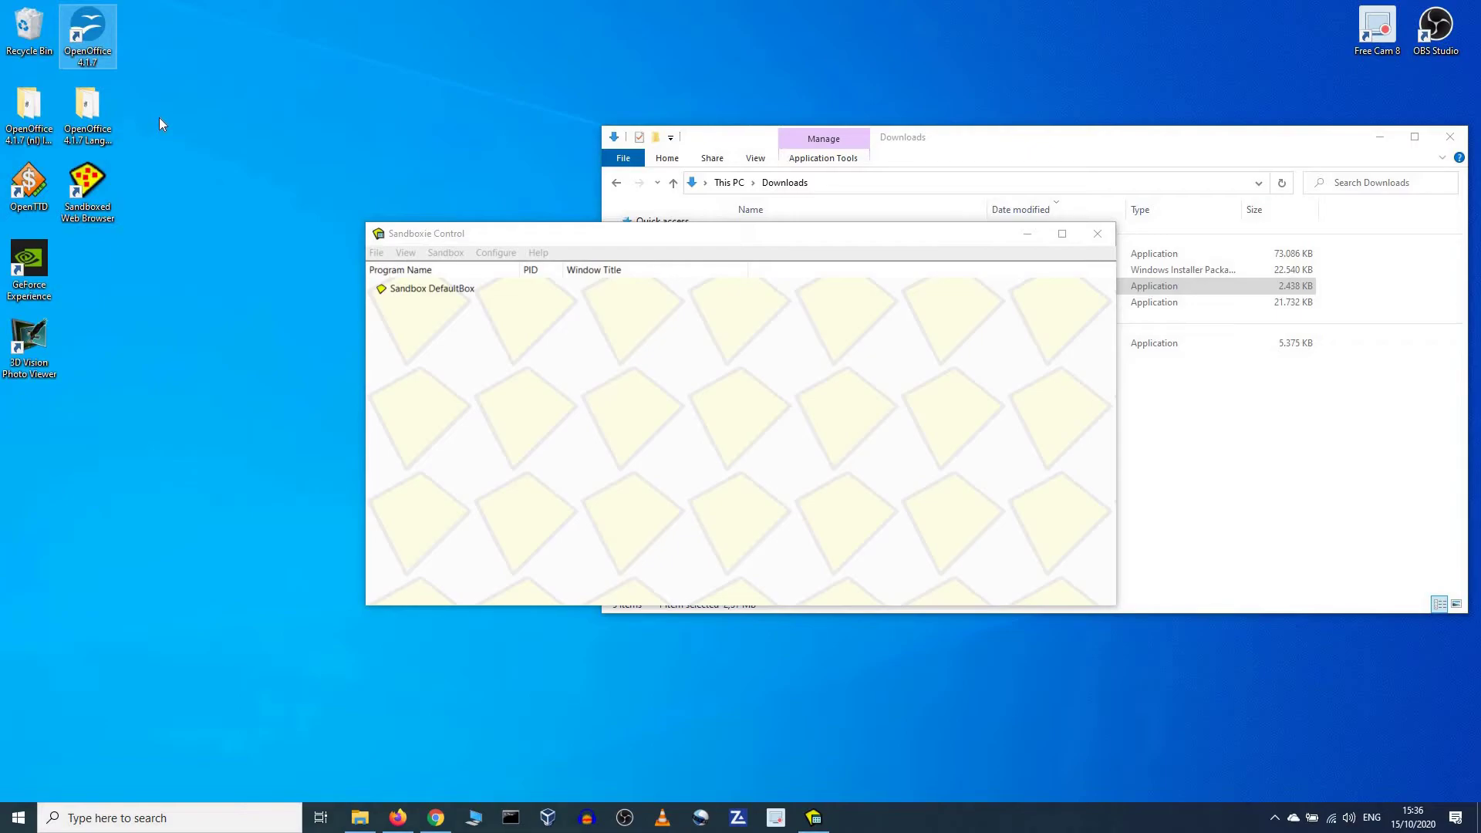
pyautogui.rightClick(447, 295)
pyautogui.moveTo(479, 303)
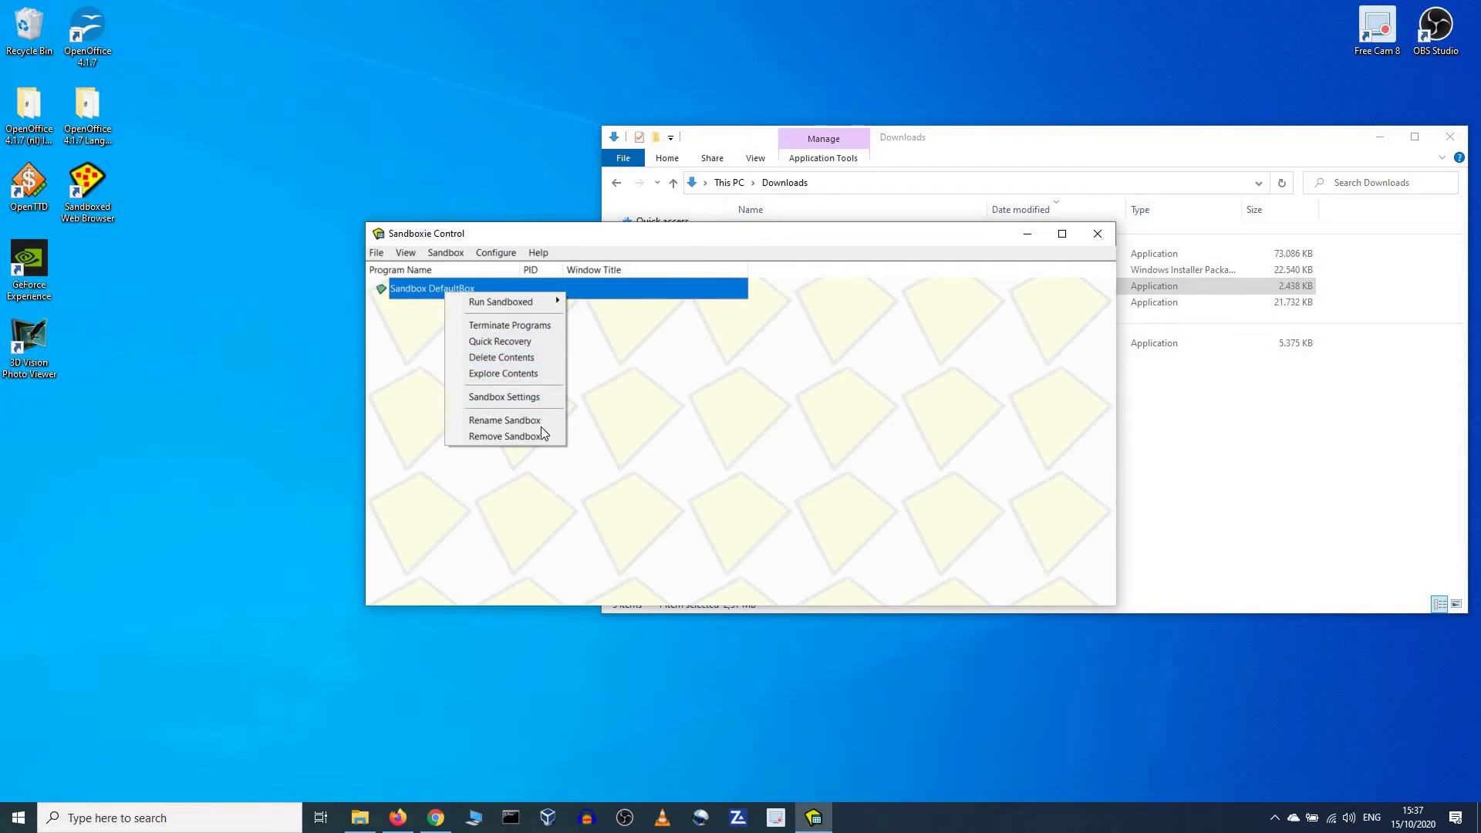
# - Close the DefaultBox context menu, then bring Chrome forward and minimize it again
pyautogui.click(674, 403)
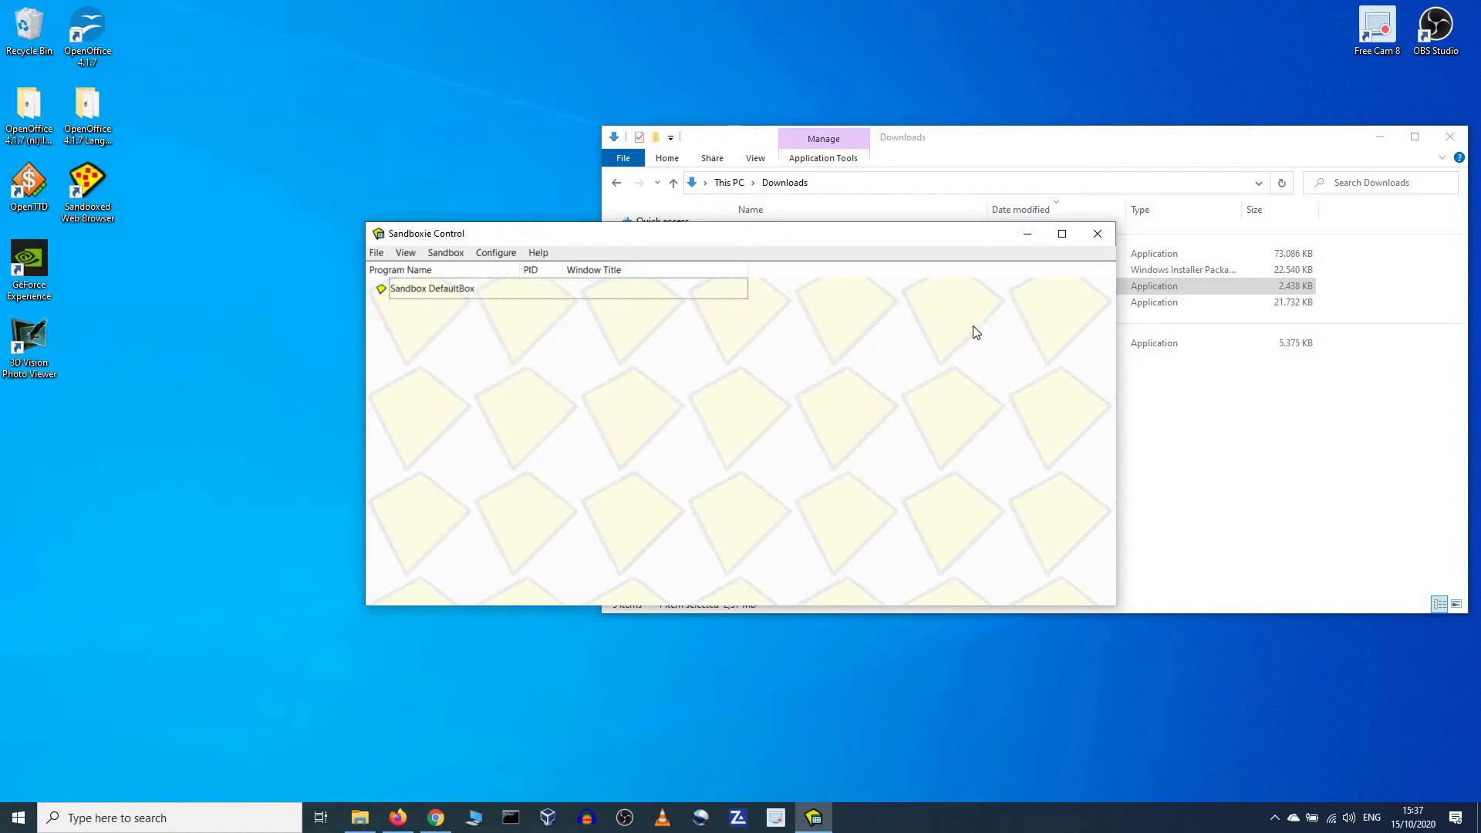
pyautogui.click(442, 819)
pyautogui.click(1379, 11)
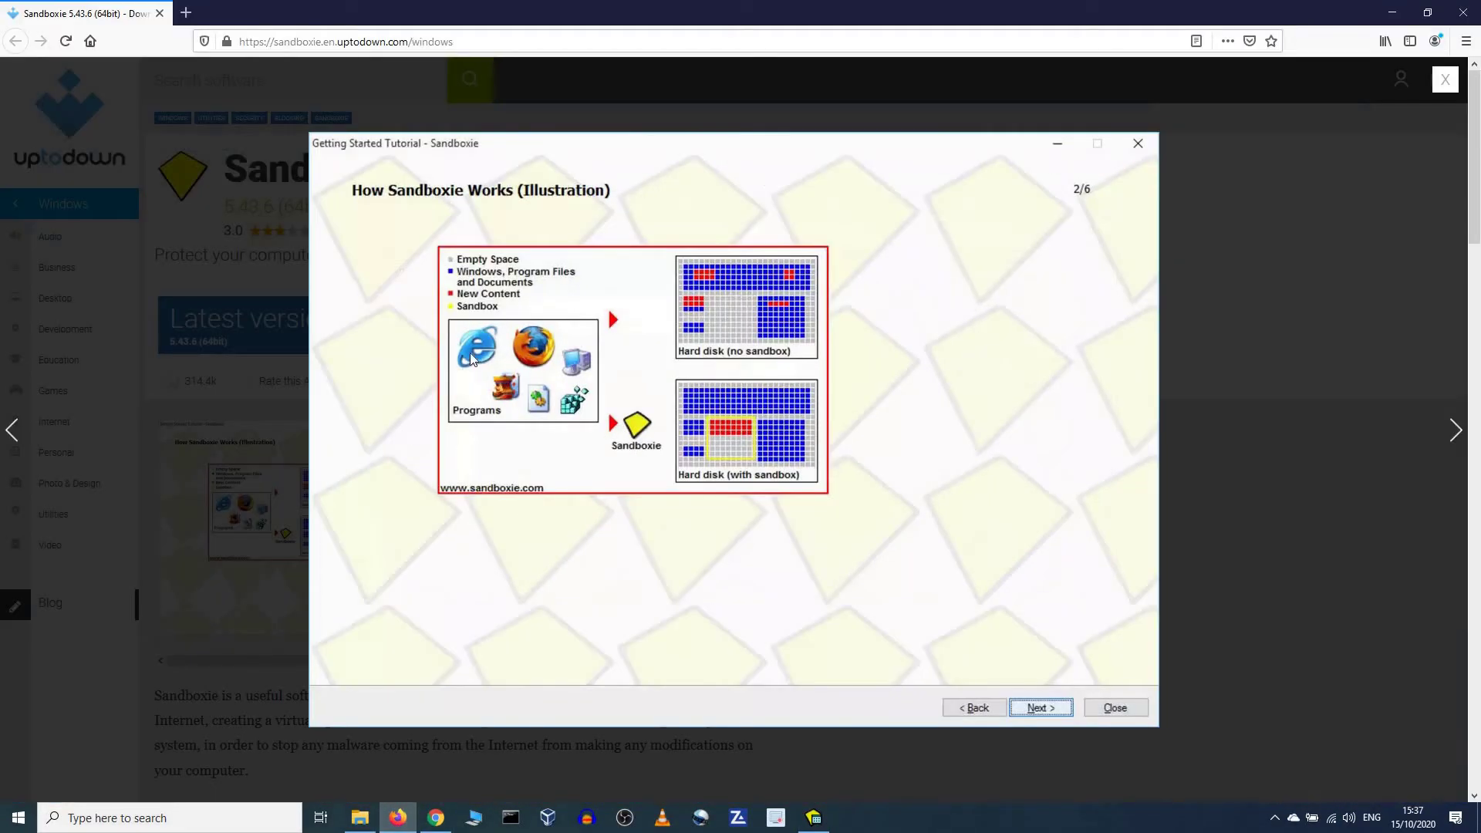